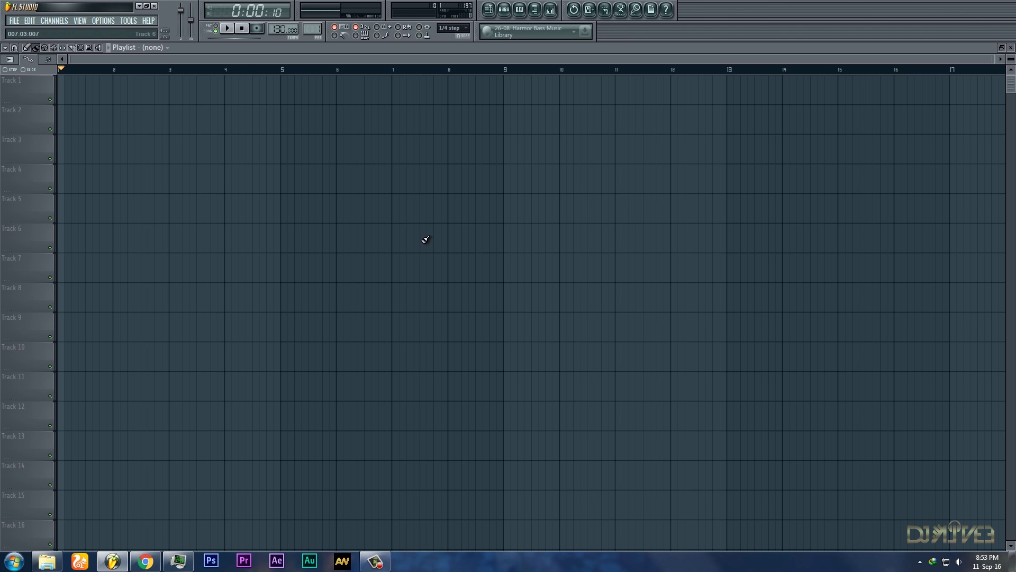
# - Show the channel rack with unsorted channels in the middle of the playlist and add a Sylenth1 instrument channel
pyautogui.click(504, 10)
pyautogui.click(644, 168)
pyautogui.click(637, 190)
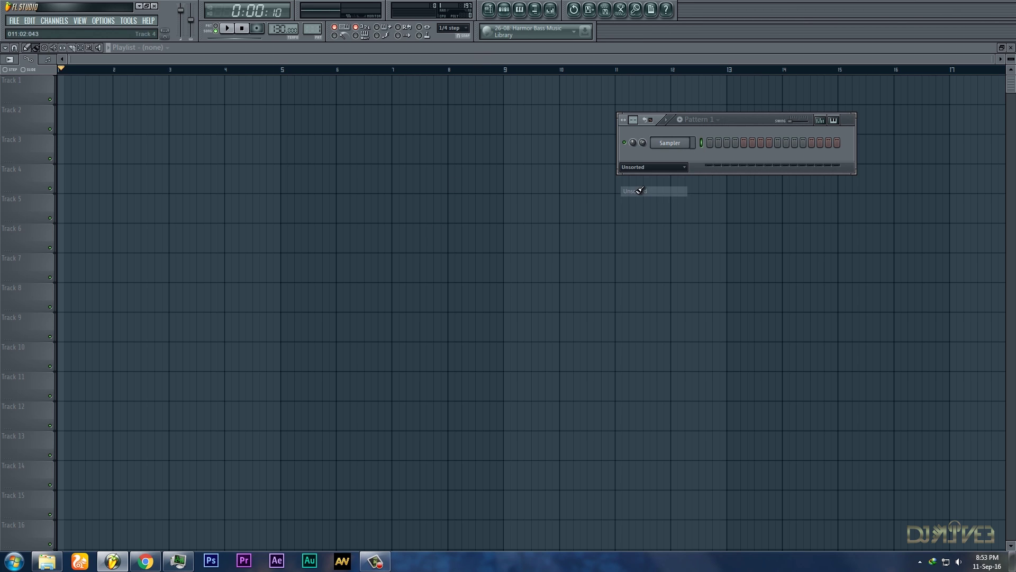
pyautogui.moveTo(728, 119); pyautogui.dragTo(401, 205)
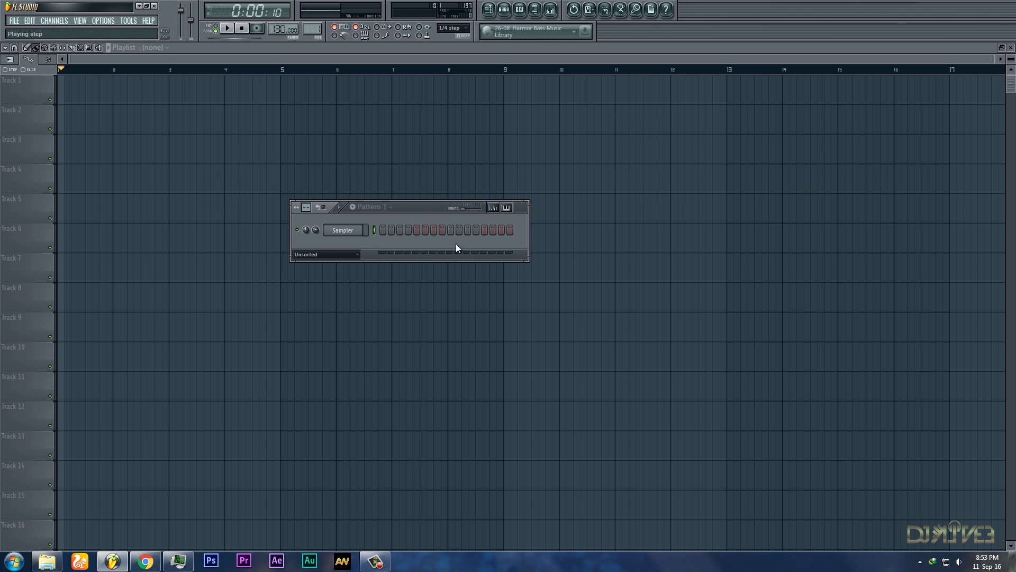
pyautogui.click(61, 22)
pyautogui.click(262, 247)
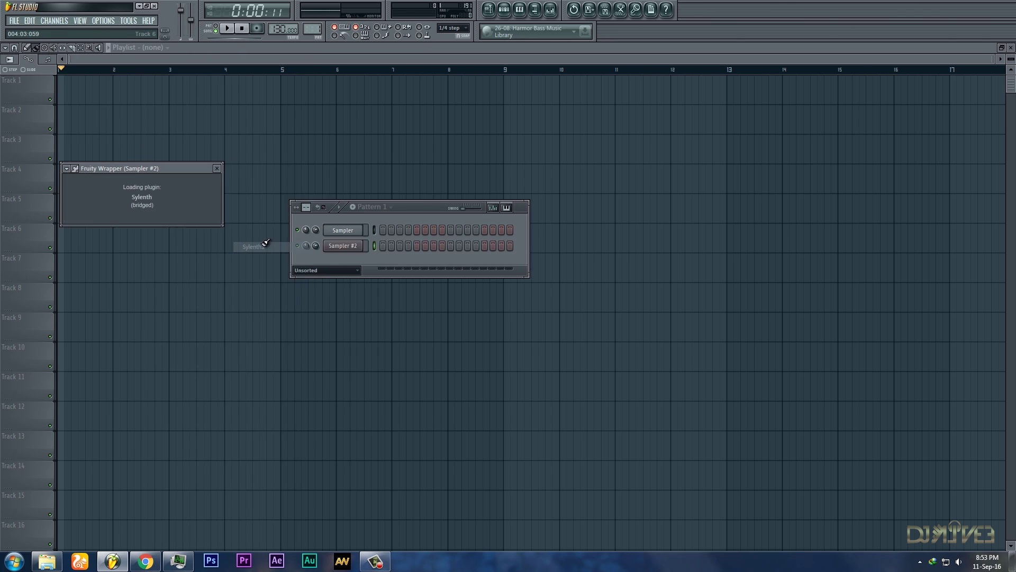
# - Load the bank file FH1.fxb from the VST folder into Sylenth1
pyautogui.click(235, 274)
pyautogui.click(252, 310)
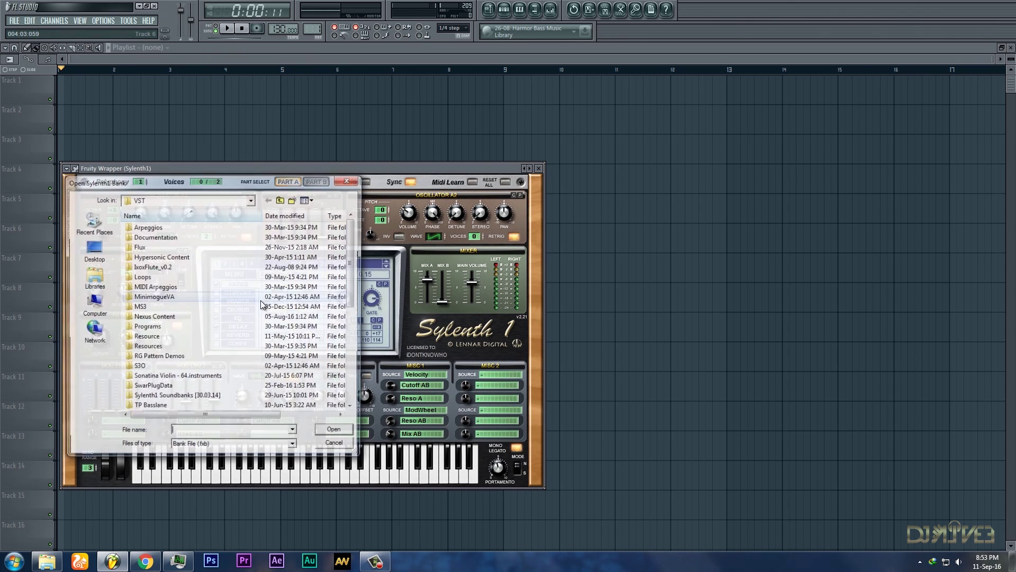
pyautogui.scroll(-5, 233, 293)
pyautogui.click(156, 317)
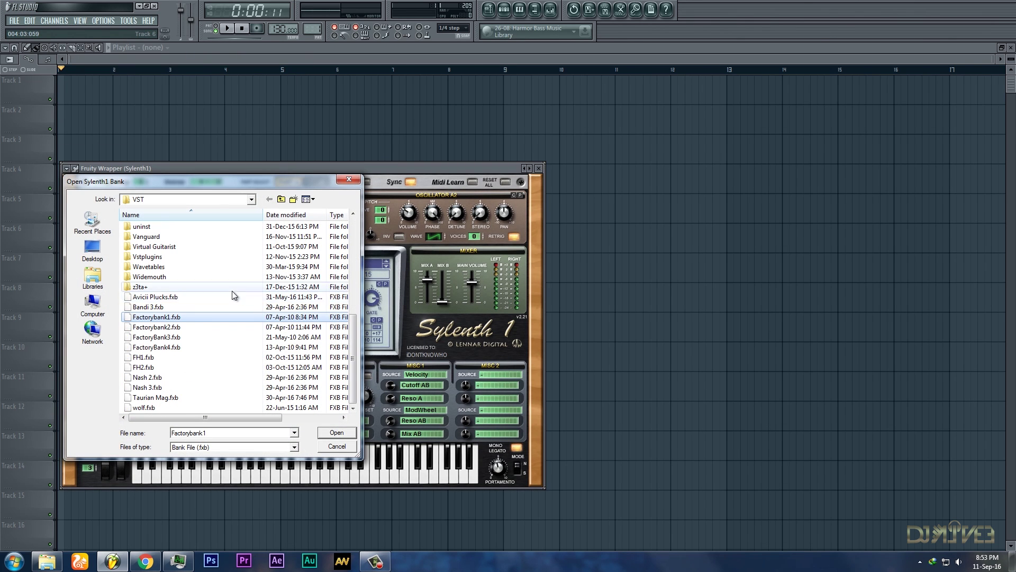
pyautogui.doubleClick(157, 357)
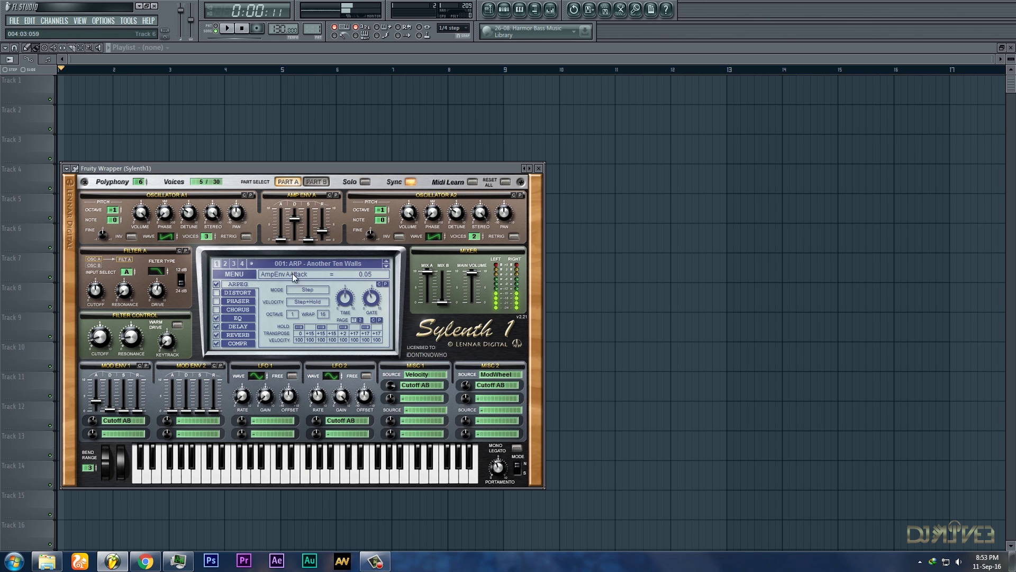
# - Select the preset 039: LEAD - K1 in Sylenth1 and audition it with a test note
pyautogui.click(337, 265)
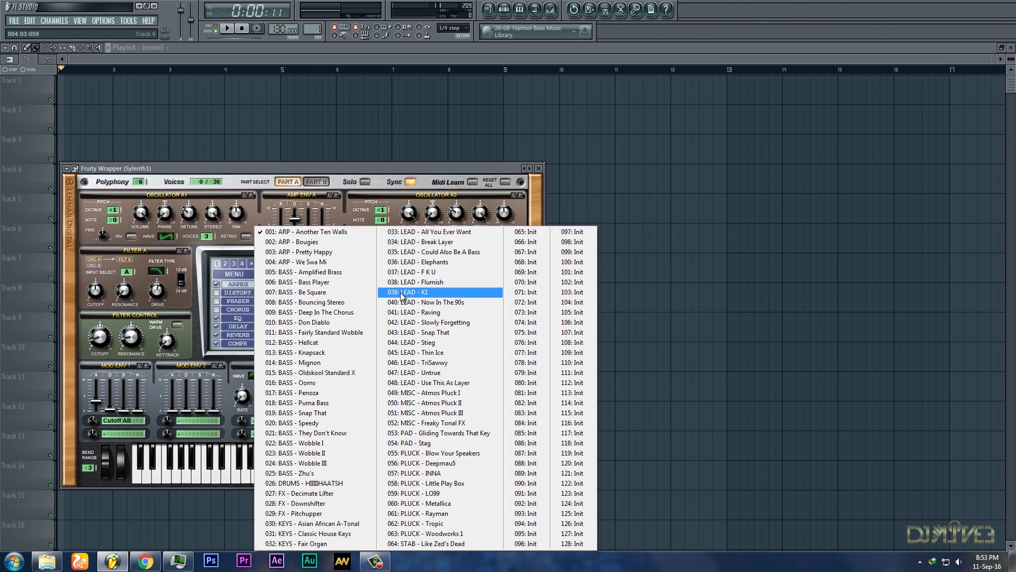
pyautogui.click(408, 292)
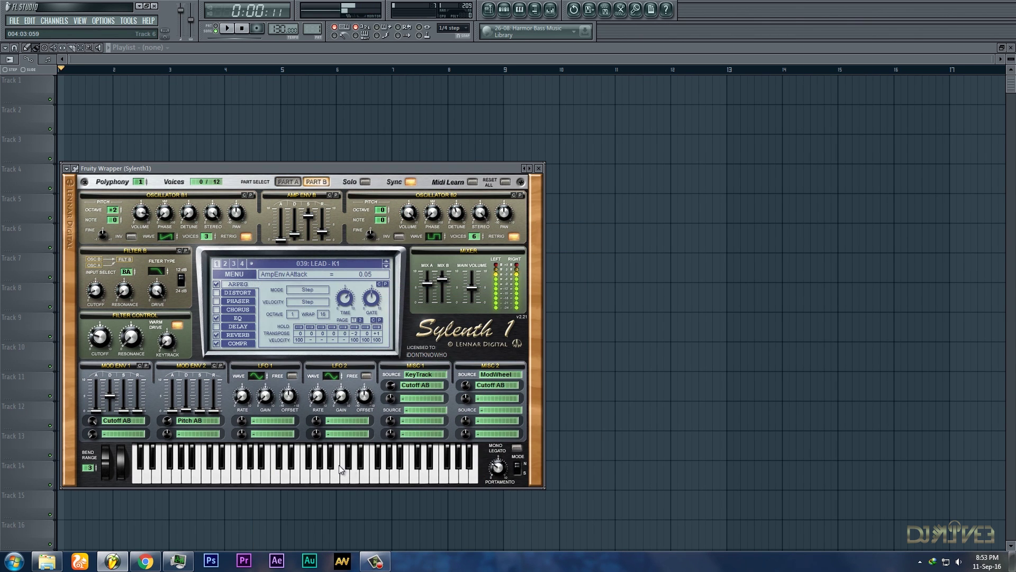
pyautogui.click(331, 265)
pyautogui.click(172, 465)
# - Open the empty piano roll of the Sylenth1 channel, leaving the synth window closed
pyautogui.click(504, 9)
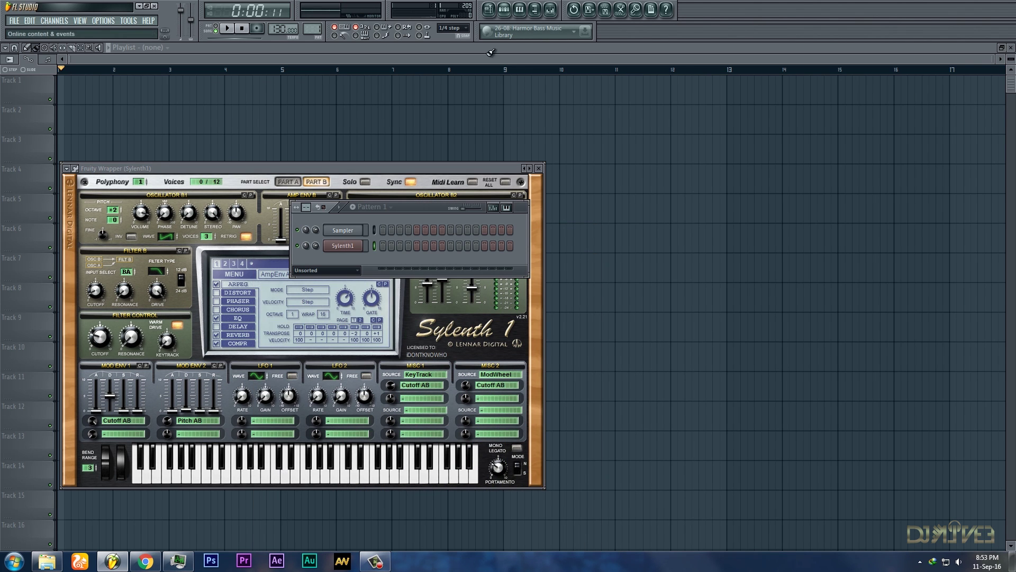
pyautogui.rightClick(364, 249)
pyautogui.click(376, 245)
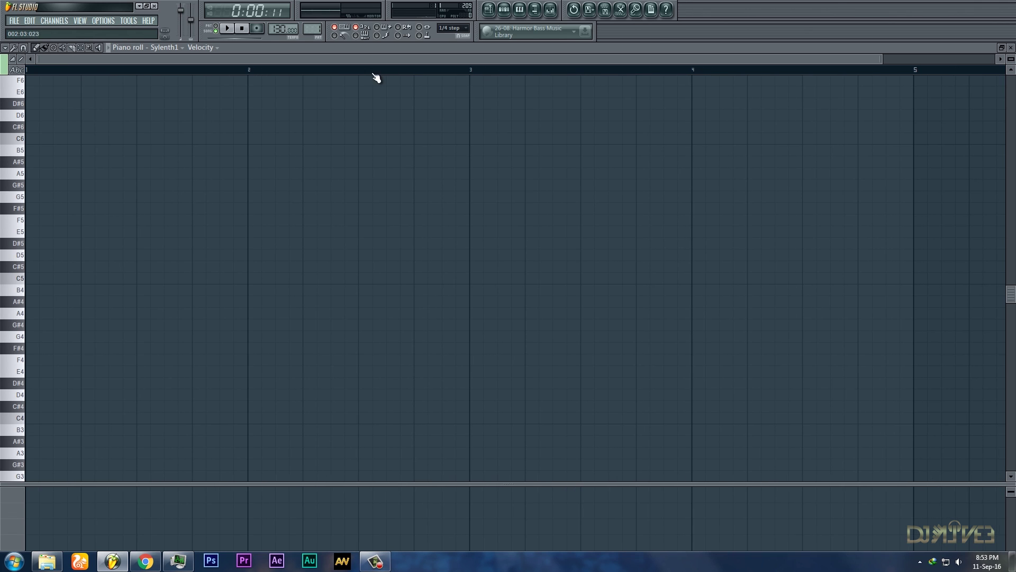
pyautogui.click(505, 11)
pyautogui.click(360, 245)
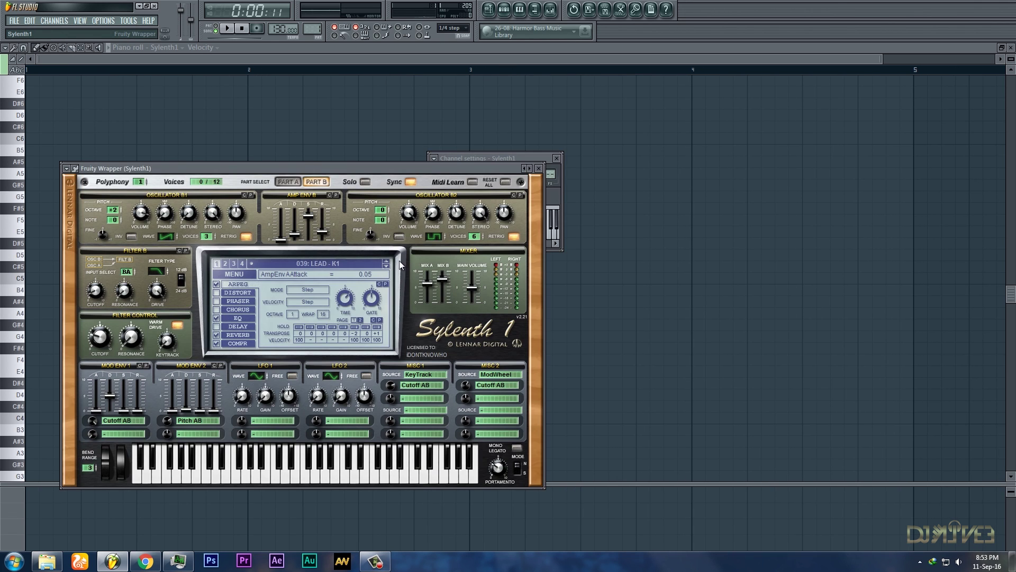
pyautogui.click(281, 516)
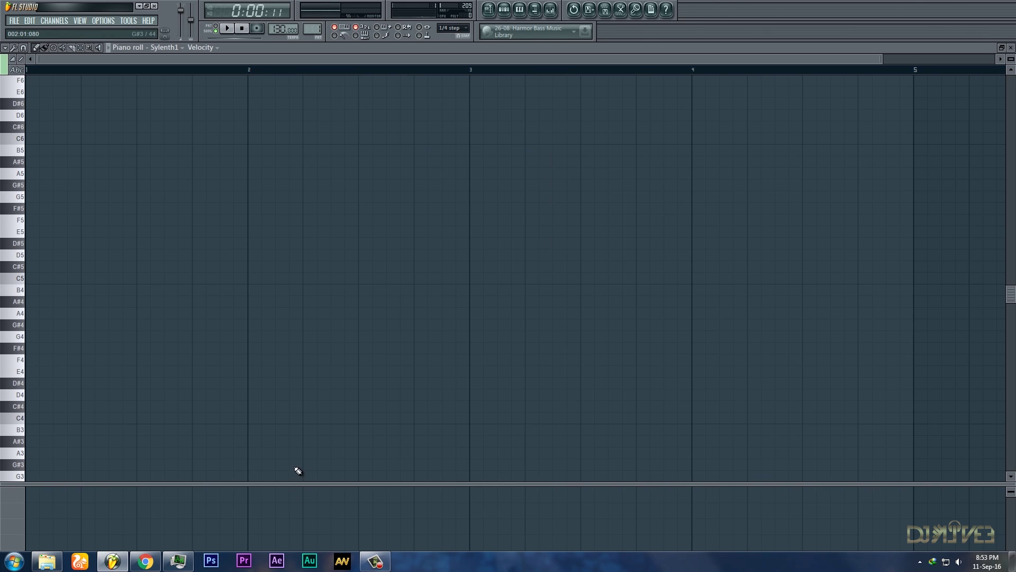
# - Audition F4 and F5 and place a short F4 note at the start of bar 1
pyautogui.click(15, 360)
pyautogui.click(24, 222)
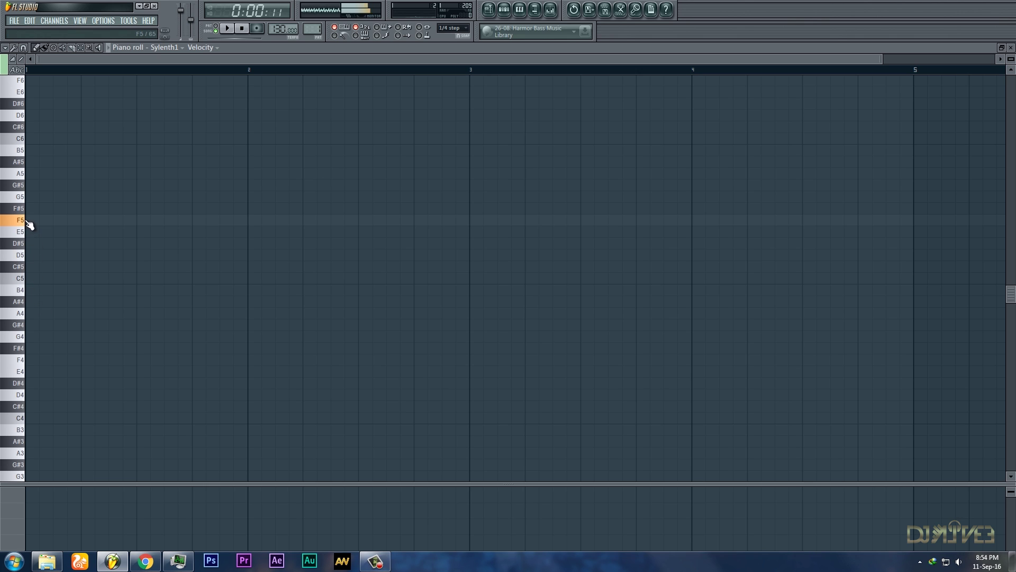
pyautogui.click(21, 362)
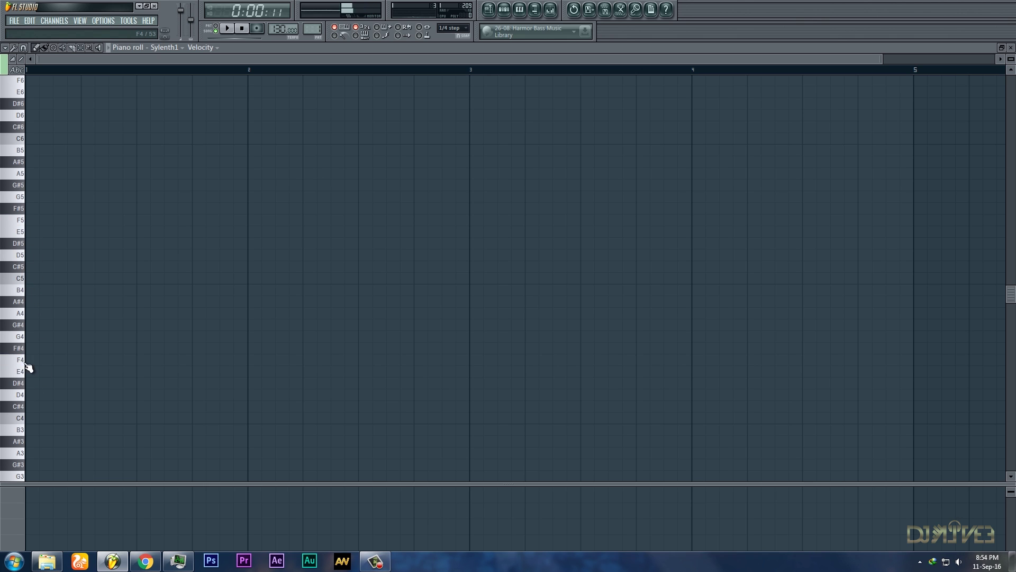
pyautogui.click(42, 360)
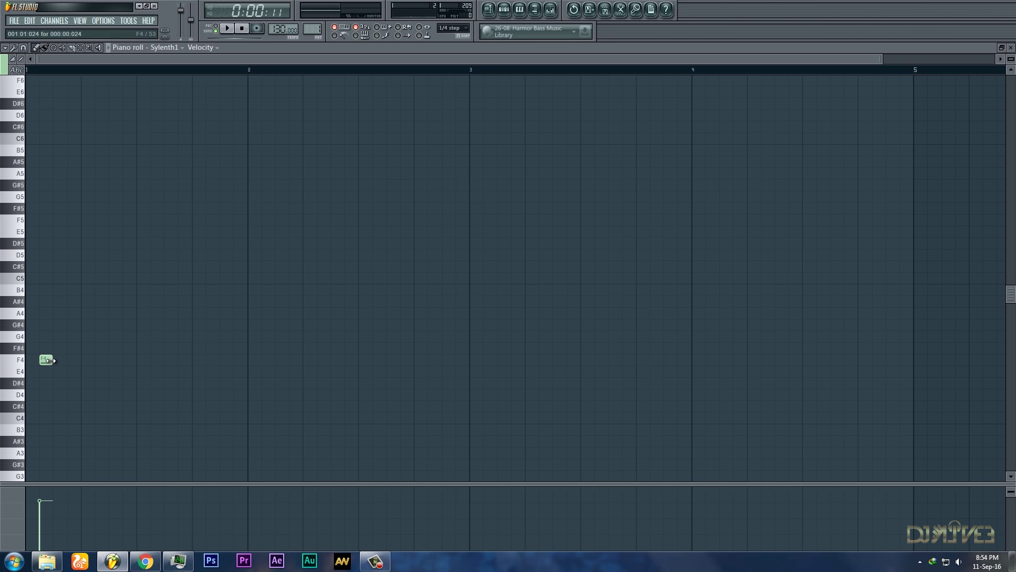
pyautogui.moveTo(58, 361); pyautogui.dragTo(45, 362)
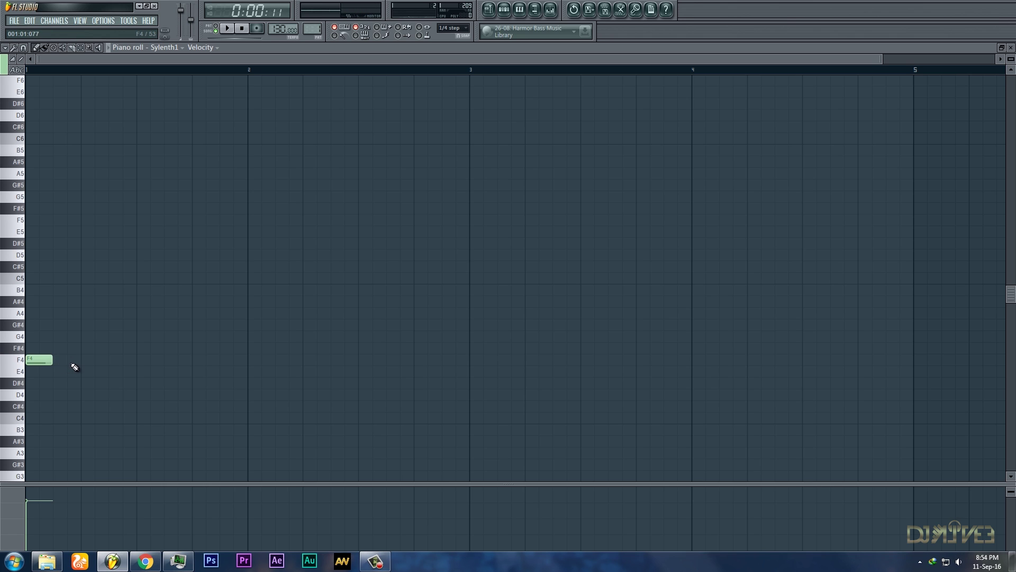
# - Add five more short F4 notes across beats 2 to 4 and a G#4 note late in beat 4, and play the pattern back
pyautogui.click(87, 359)
pyautogui.click(114, 360)
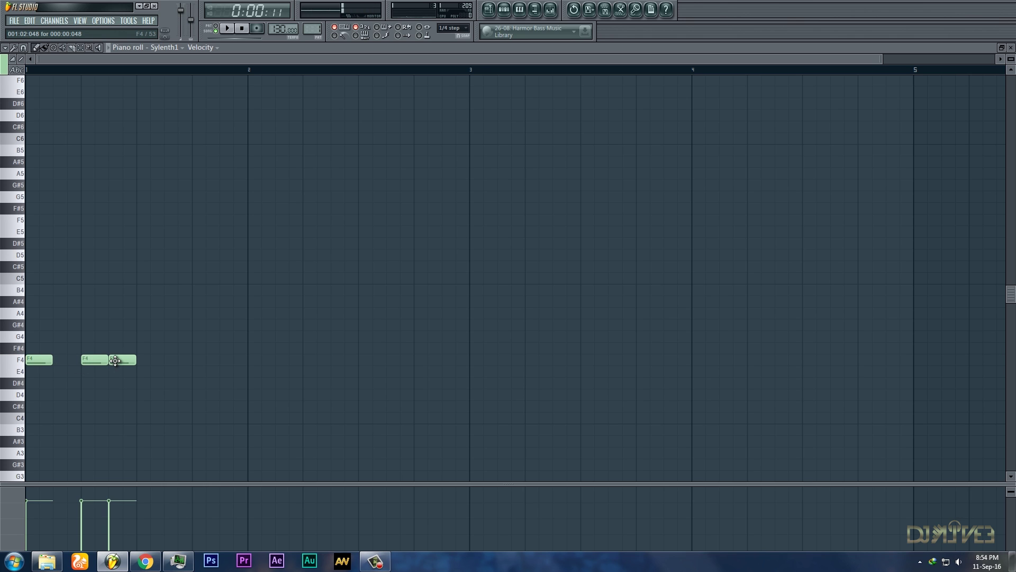
pyautogui.click(137, 361)
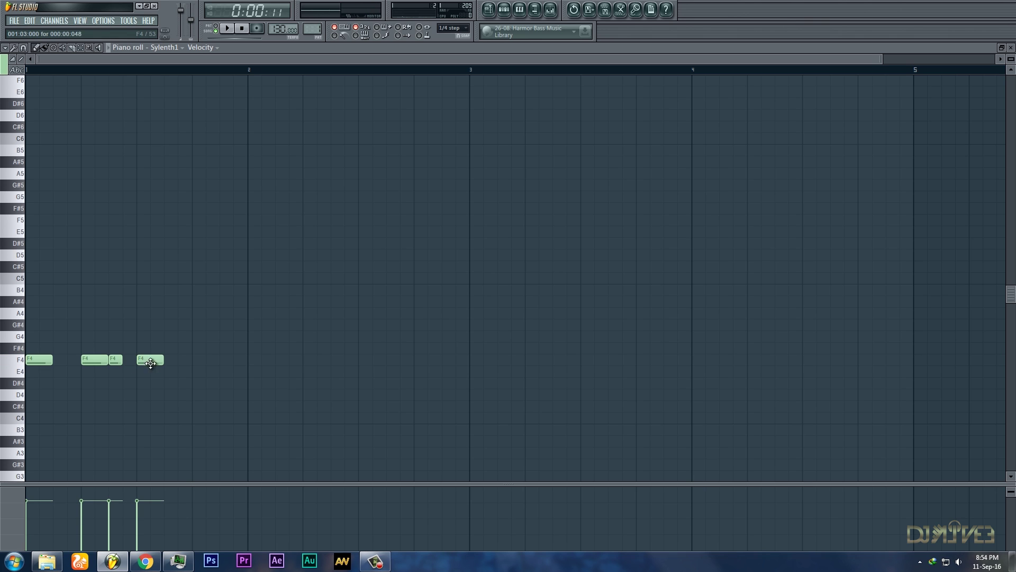
pyautogui.moveTo(173, 360); pyautogui.dragTo(167, 360)
pyautogui.click(192, 363)
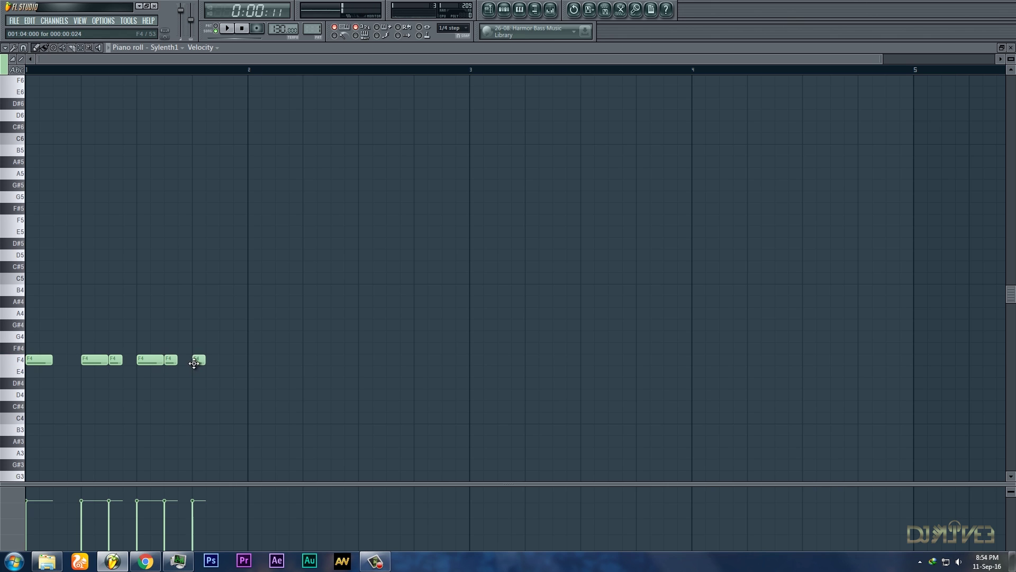
pyautogui.click(221, 324)
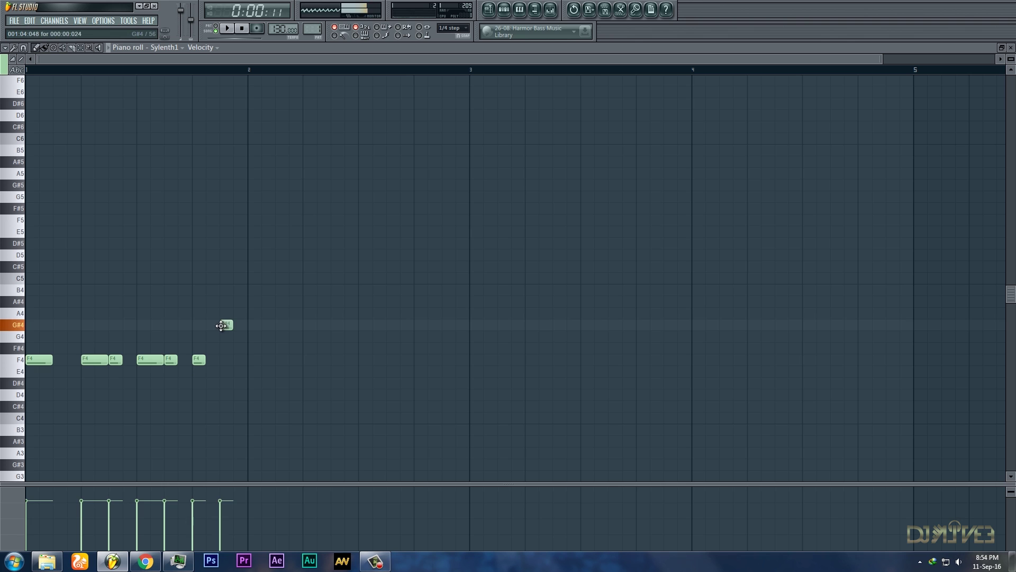
pyautogui.click(227, 28)
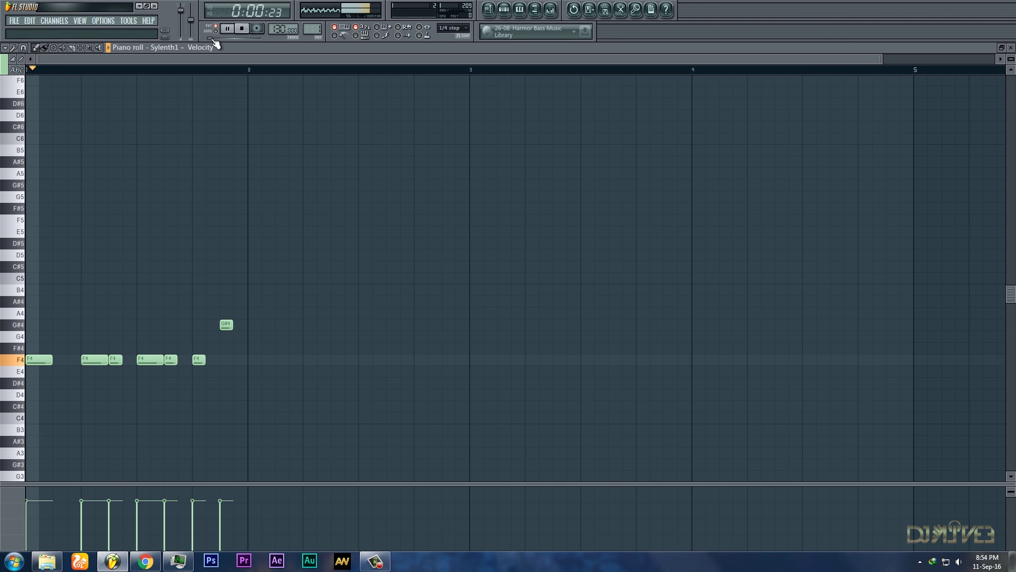
pyautogui.press('space')
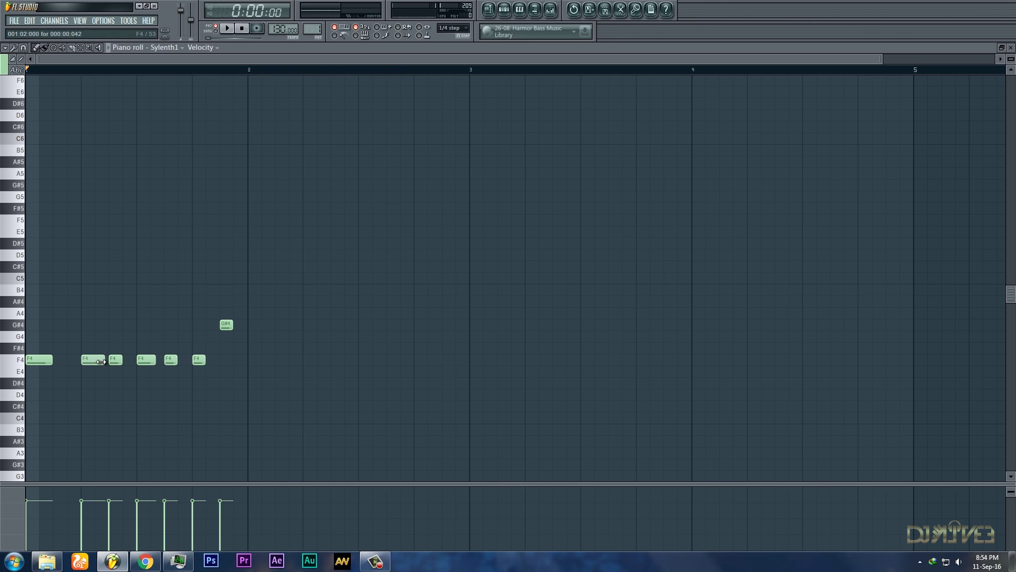
# - Add two very short F4 notes, one just before and one just after the note on beat 4, and play the pattern back
pyautogui.click(186, 340)
pyautogui.moveTo(180, 337); pyautogui.dragTo(184, 365)
pyautogui.click(212, 361)
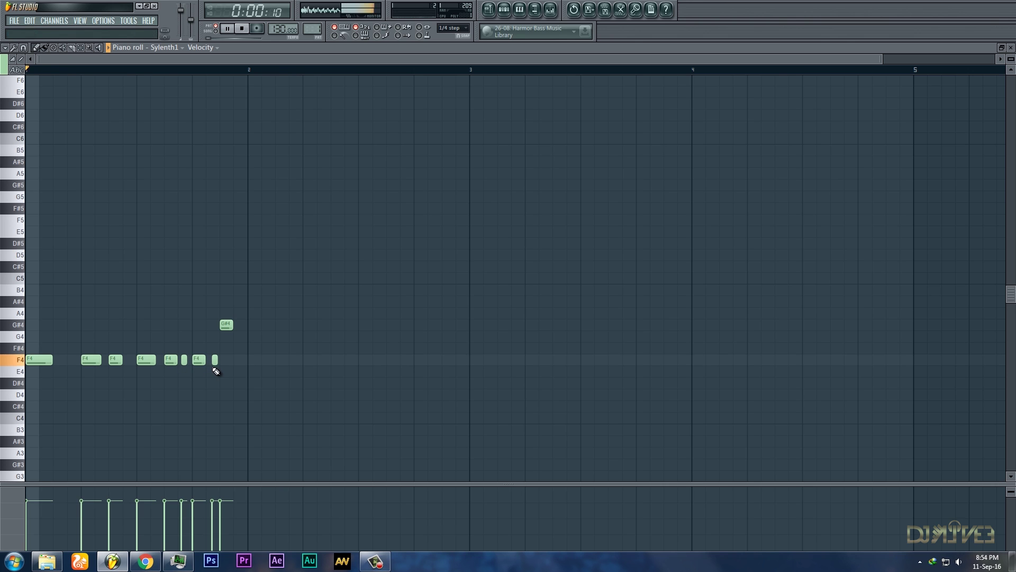
pyautogui.press('space')
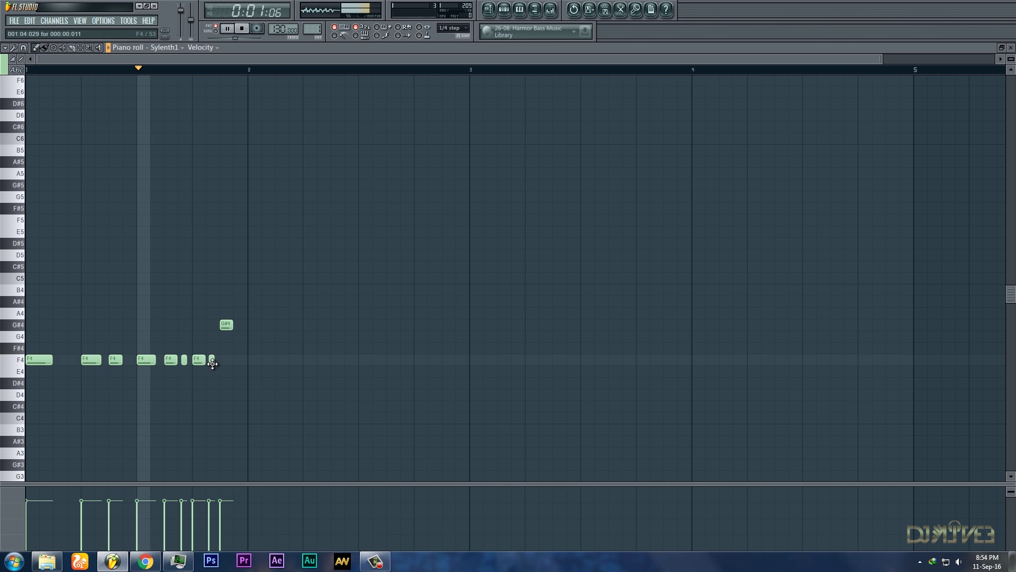
pyautogui.press('space')
# - Reopen the Sylenth1 window and try the presets 046: LEAD - TriSawwy and 004: ARP - We Swa Mi
pyautogui.click(504, 9)
pyautogui.click(357, 248)
pyautogui.click(353, 262)
pyautogui.click(471, 342)
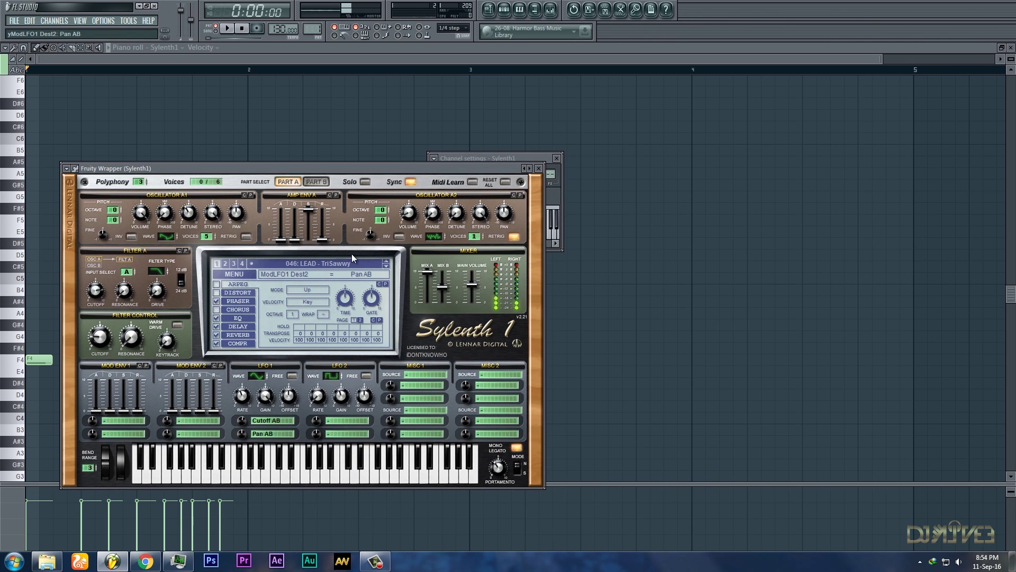
pyautogui.click(351, 263)
pyautogui.click(320, 262)
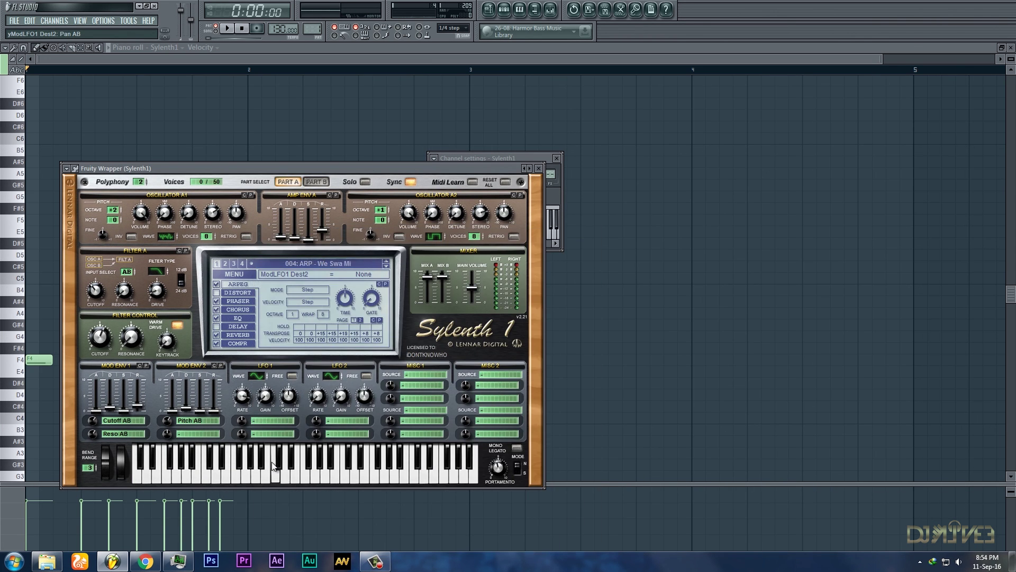
# - Audition the presets 011: BASS - Fairly Standard Wobble and 018: BASS - Puma Bass with test notes
pyautogui.click(321, 265)
pyautogui.click(323, 299)
pyautogui.click(282, 461)
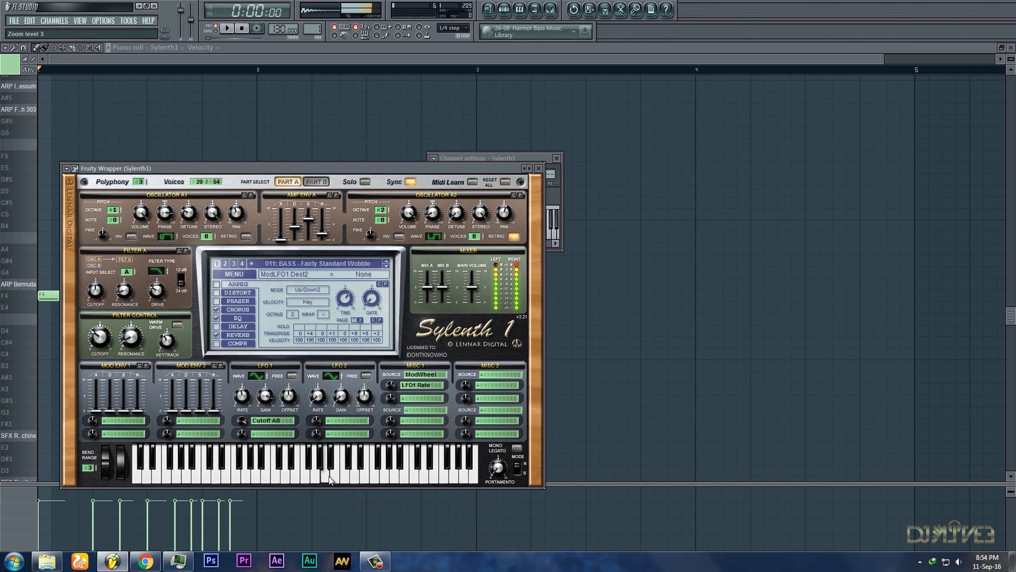
pyautogui.click(331, 263)
pyautogui.click(328, 404)
pyautogui.click(320, 466)
# - Audition the presets 042: LEAD - Slowly Forgetting and 037: LEAD - F K U with test notes
pyautogui.click(328, 263)
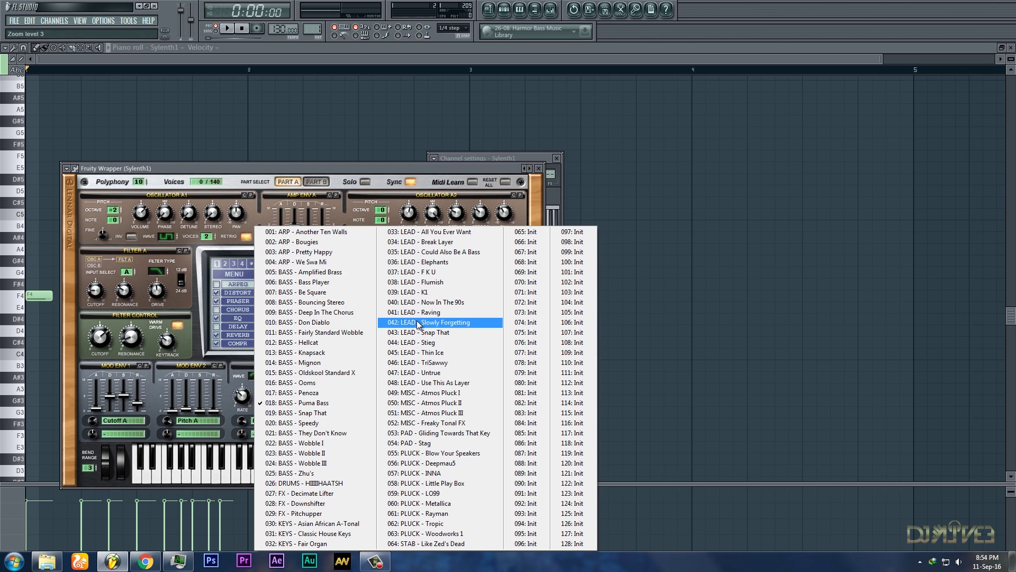
pyautogui.click(417, 321)
pyautogui.click(332, 470)
pyautogui.click(339, 263)
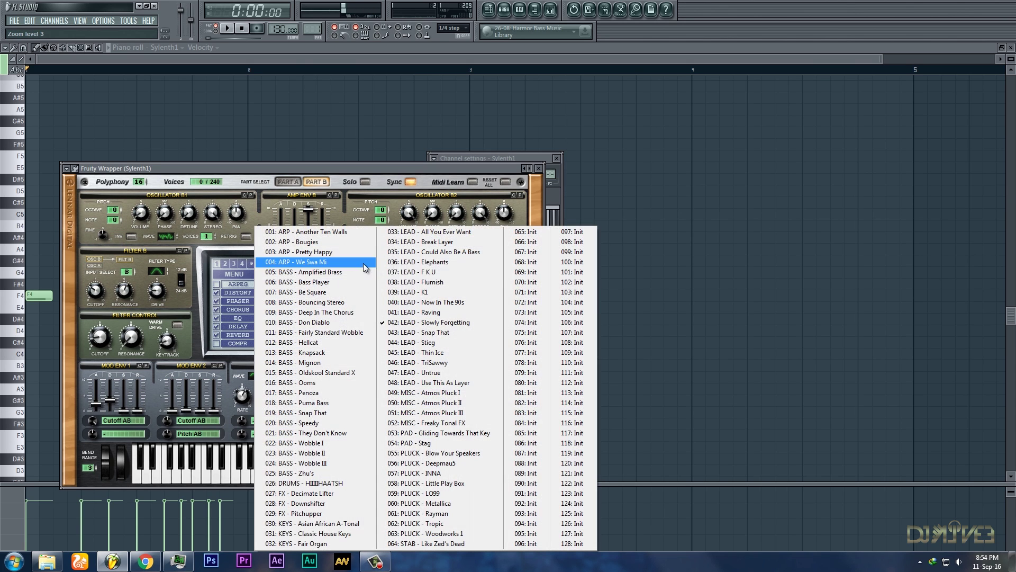
pyautogui.click(410, 278)
pyautogui.click(332, 469)
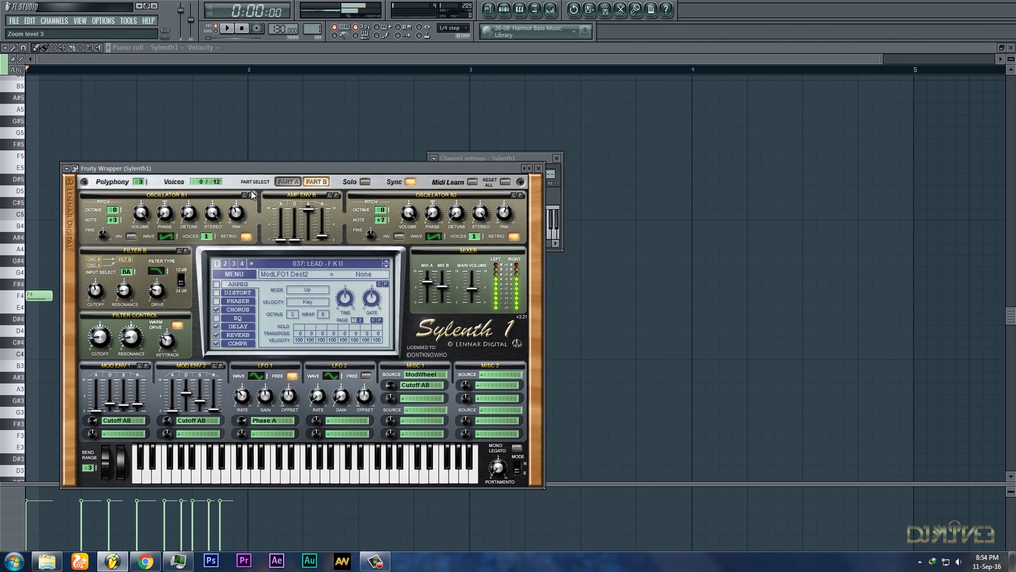
# - Play the pattern while trying the presets 036: LEAD - Elephants, 041: LEAD - Raving and 042: LEAD - Slowly Forgetting
pyautogui.click(226, 28)
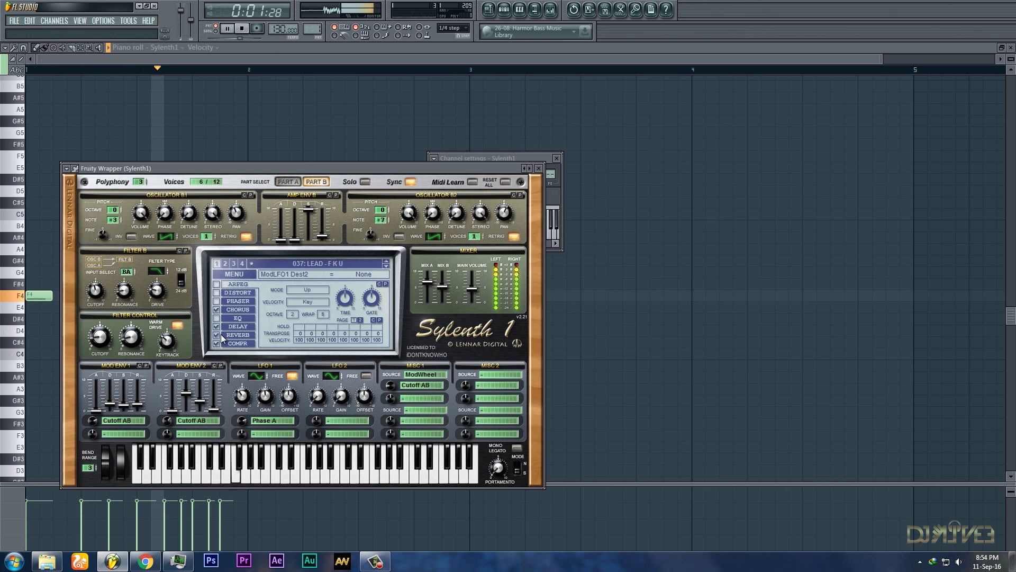
pyautogui.click(349, 260)
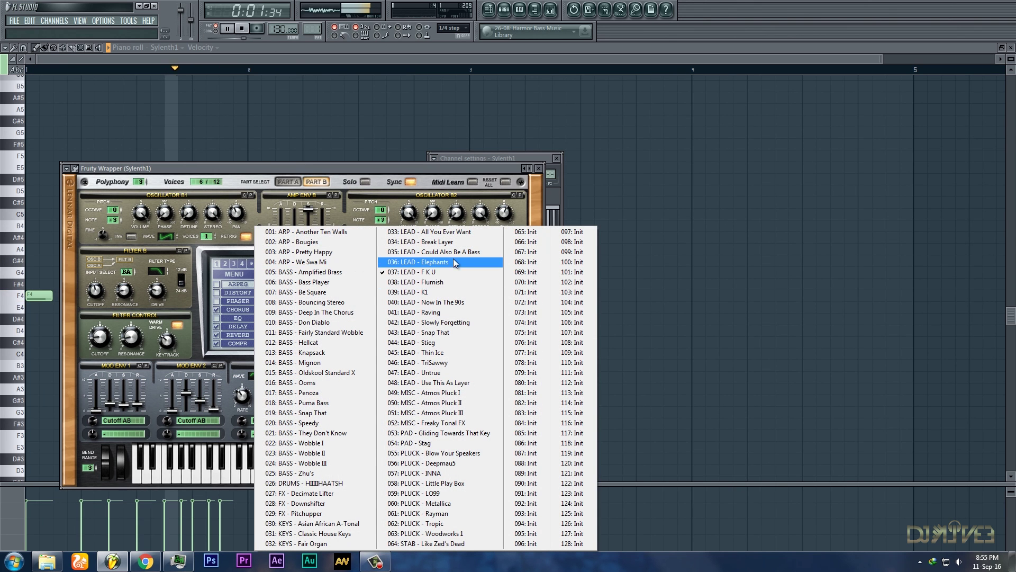
pyautogui.click(418, 261)
pyautogui.click(349, 261)
pyautogui.click(428, 311)
pyautogui.click(348, 261)
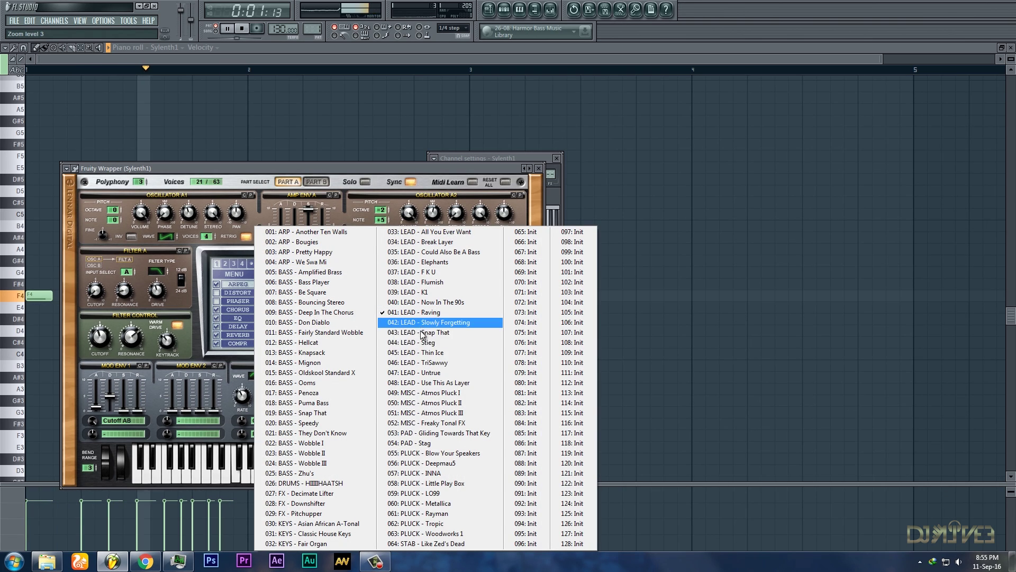
pyautogui.click(450, 322)
# - Try the preset 044: LEAD - Stieg during playback and load 045: LEAD - Thin Ice
pyautogui.click(349, 260)
pyautogui.click(388, 343)
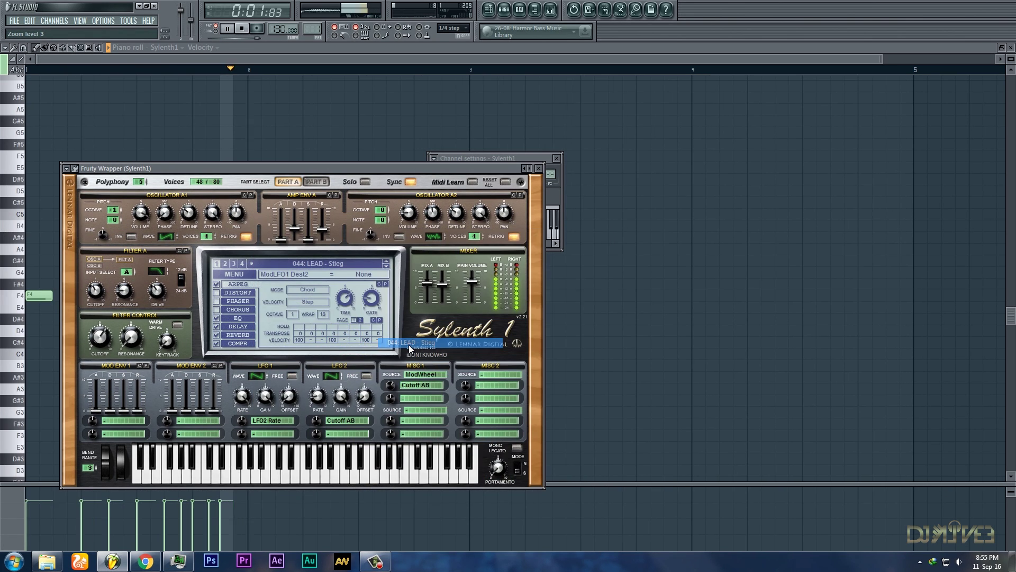
pyautogui.click(350, 262)
pyautogui.click(297, 261)
pyautogui.click(361, 263)
pyautogui.click(415, 354)
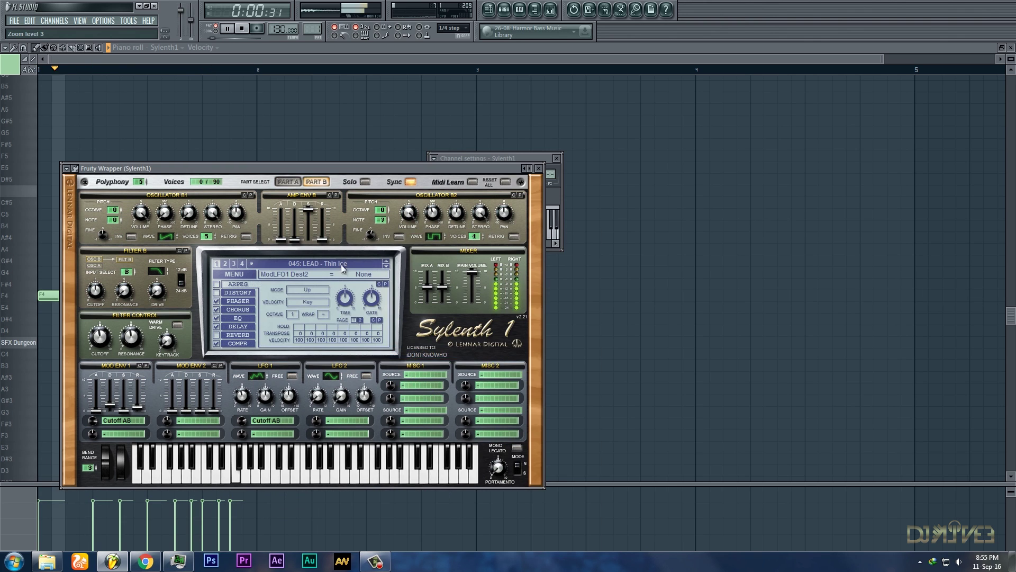
# - Try the preset 047: LEAD - Untrue while the pattern plays
pyautogui.click(341, 264)
pyautogui.click(424, 375)
pyautogui.click(349, 265)
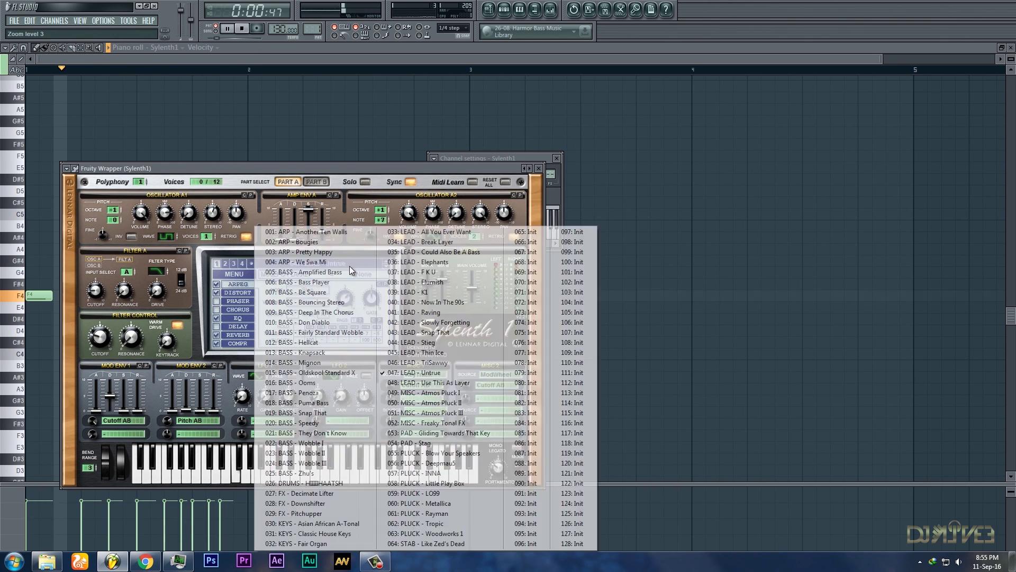
pyautogui.click(242, 173)
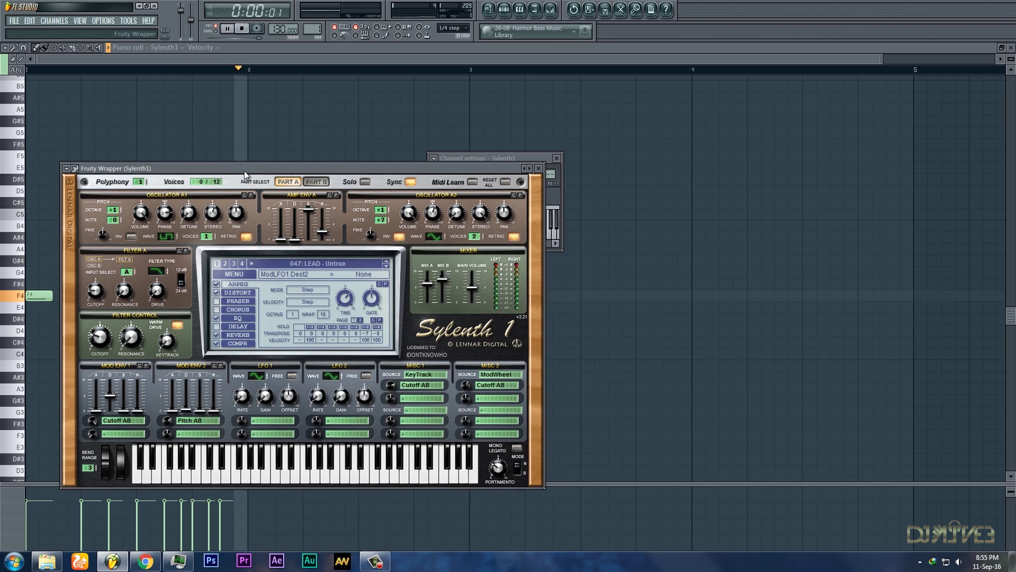
# - Load the bank FH2.fxb into Sylenth1 and choose its preset 053: LEAD - Urchins
pyautogui.click(239, 272)
pyautogui.click(260, 302)
pyautogui.doubleClick(260, 298)
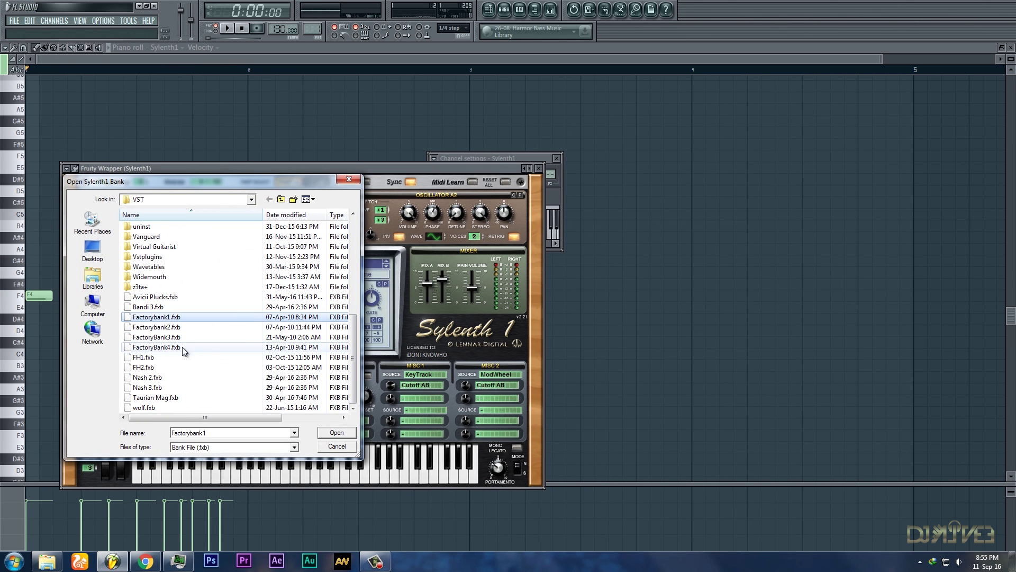
pyautogui.doubleClick(169, 369)
pyautogui.click(364, 266)
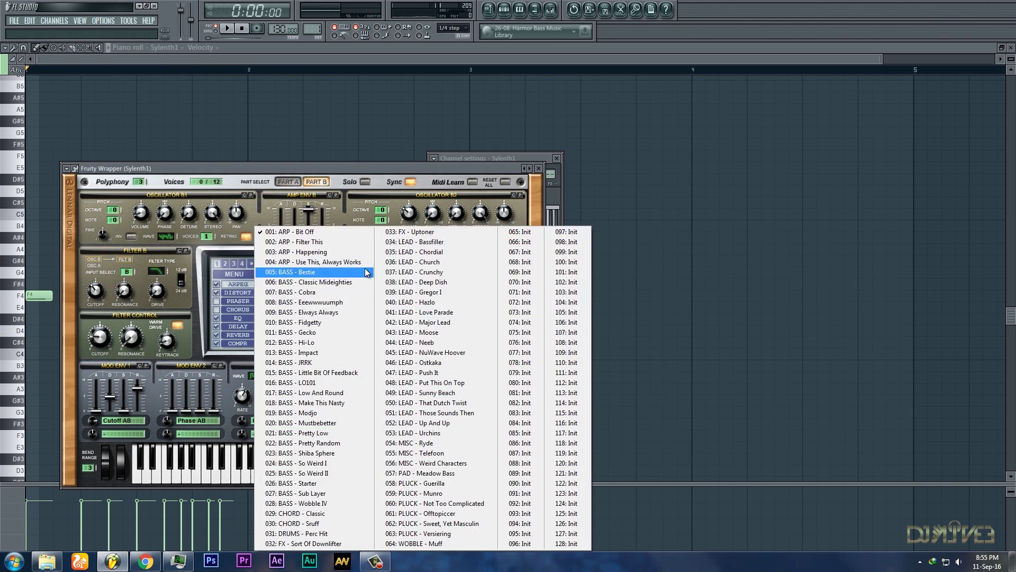
pyautogui.click(417, 433)
# - Play back the one-bar pattern with the new preset and bring the piano roll back into view
pyautogui.click(231, 33)
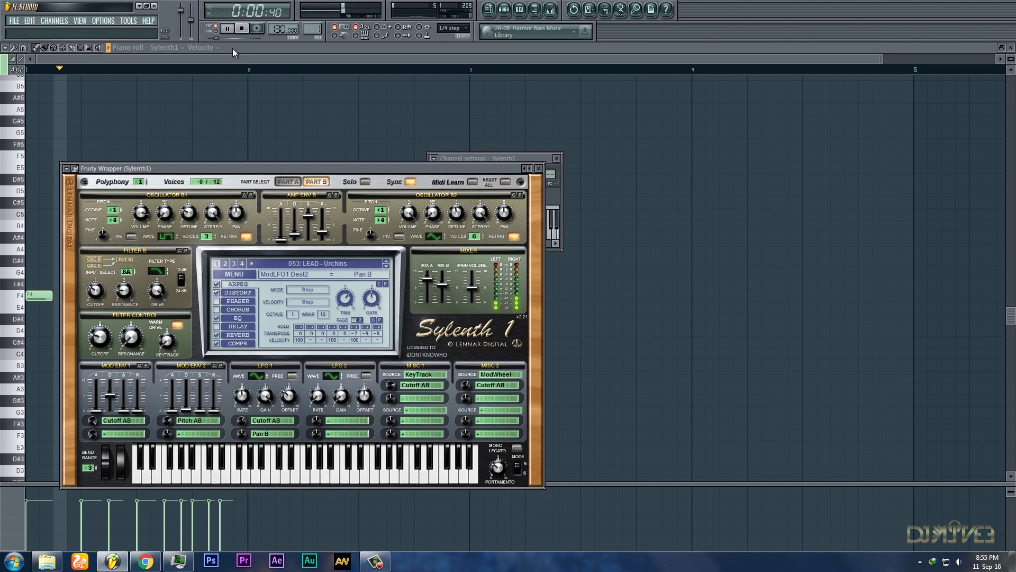
pyautogui.click(231, 52)
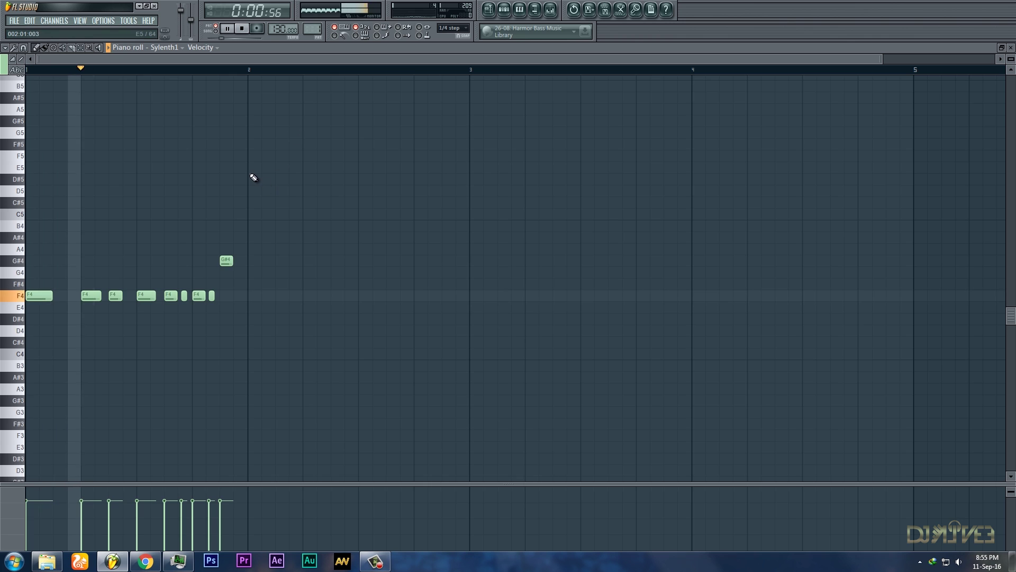
pyautogui.scroll(3, 250, 175)
pyautogui.press('space')
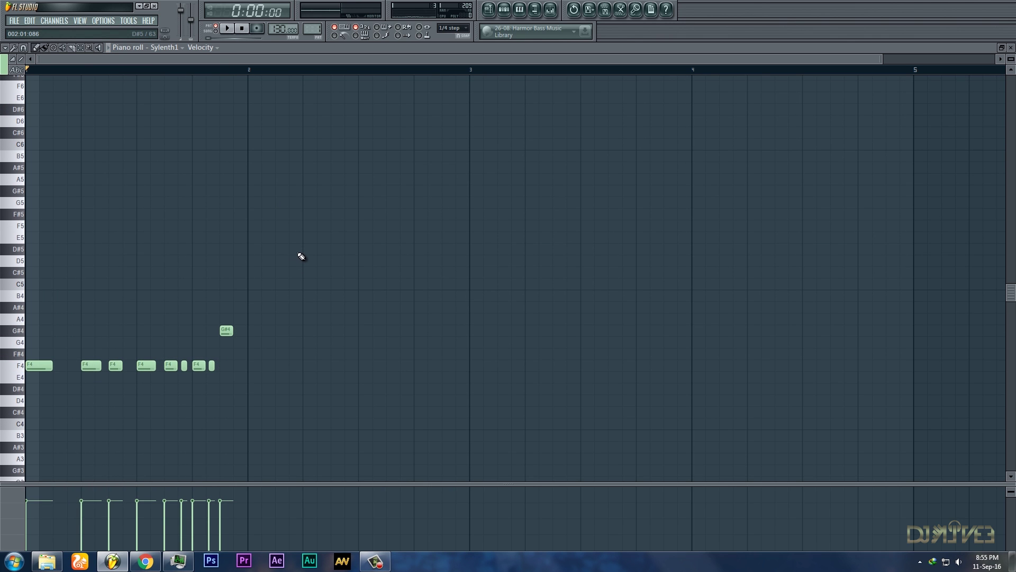
pyautogui.click(251, 249)
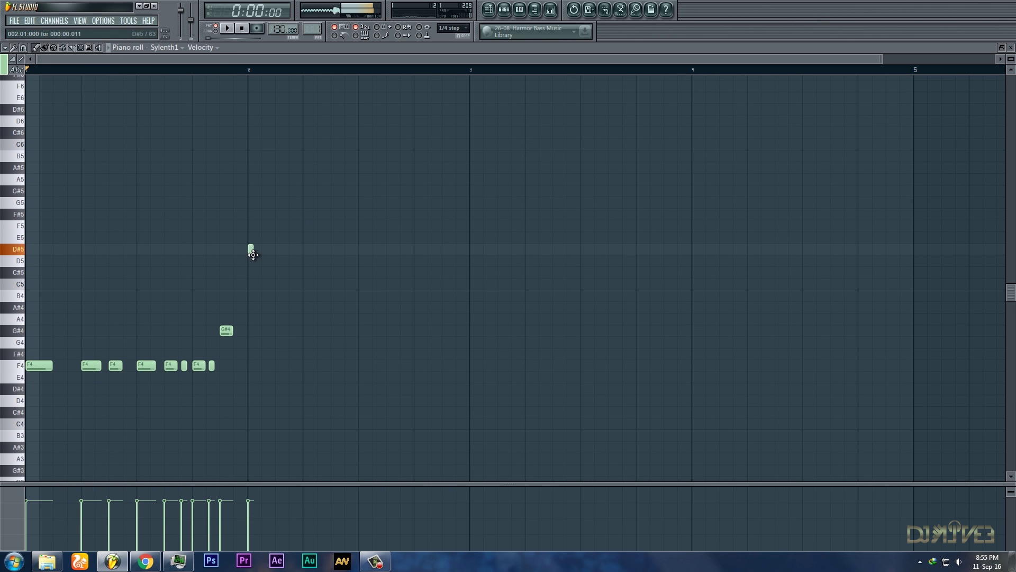
pyautogui.click(251, 226)
pyautogui.rightClick(251, 249)
pyautogui.rightClick(251, 226)
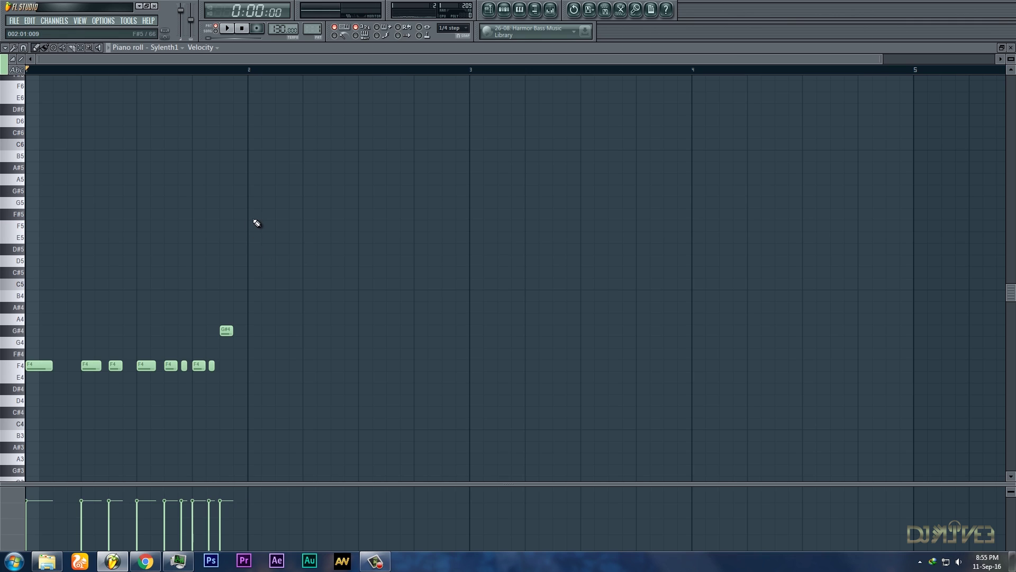
# - Start bar 2 with a half-beat D#5, a half-beat F4 and a quarter-beat C#5 on beat 2, and play it back
pyautogui.click(250, 248)
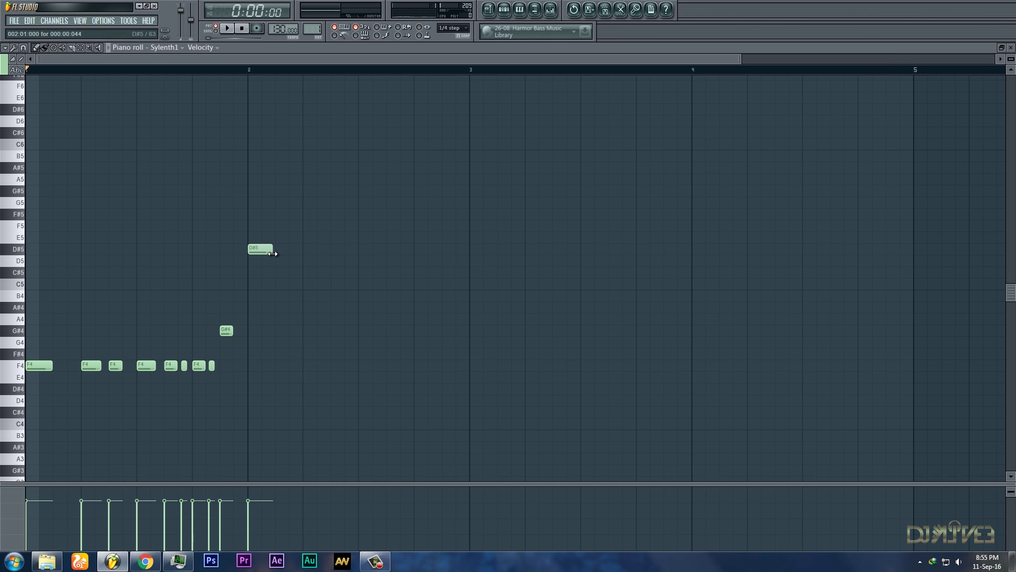
pyautogui.click(265, 248)
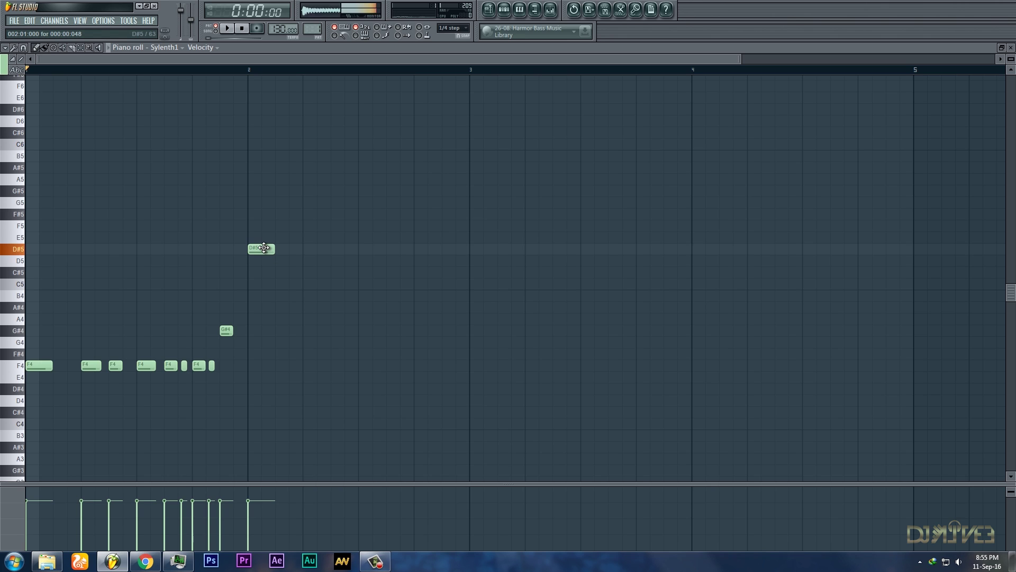
pyautogui.moveTo(291, 342)
pyautogui.mouseDown()
pyautogui.moveTo(291, 366)
pyautogui.moveTo(278, 365)
pyautogui.mouseUp()
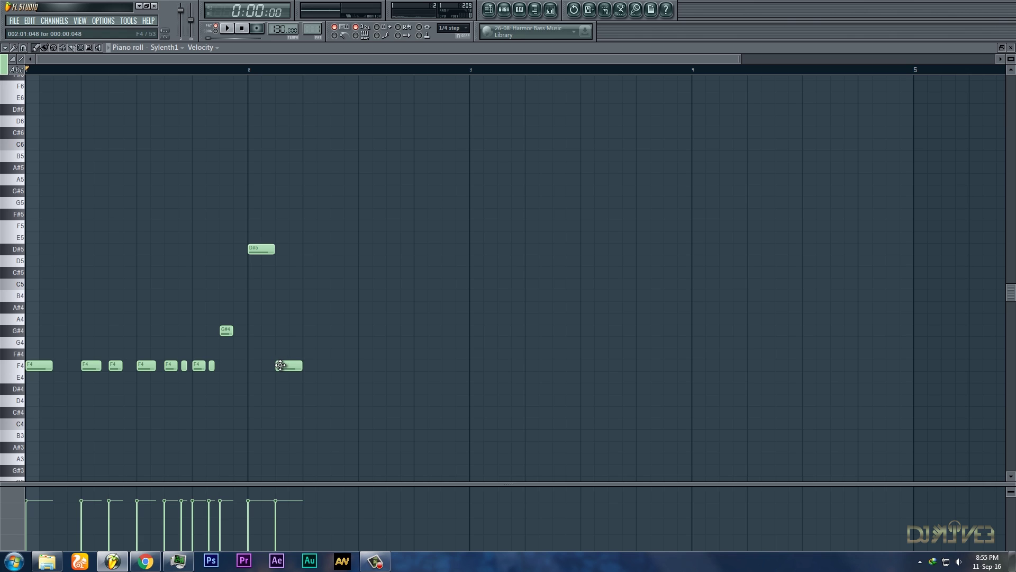
pyautogui.click(307, 273)
pyautogui.moveTo(329, 274); pyautogui.dragTo(318, 273)
pyautogui.press('space')
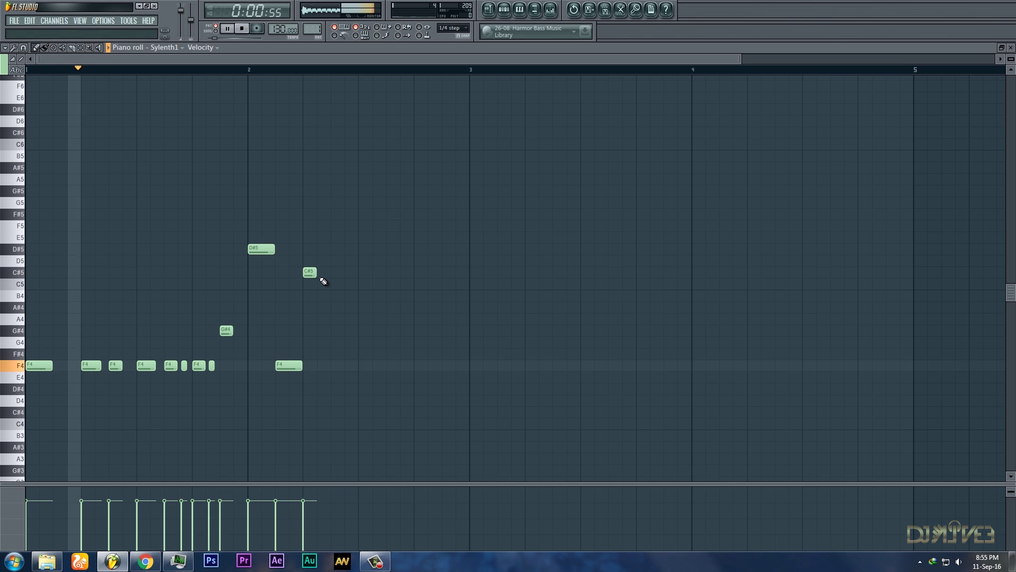
pyautogui.press('space')
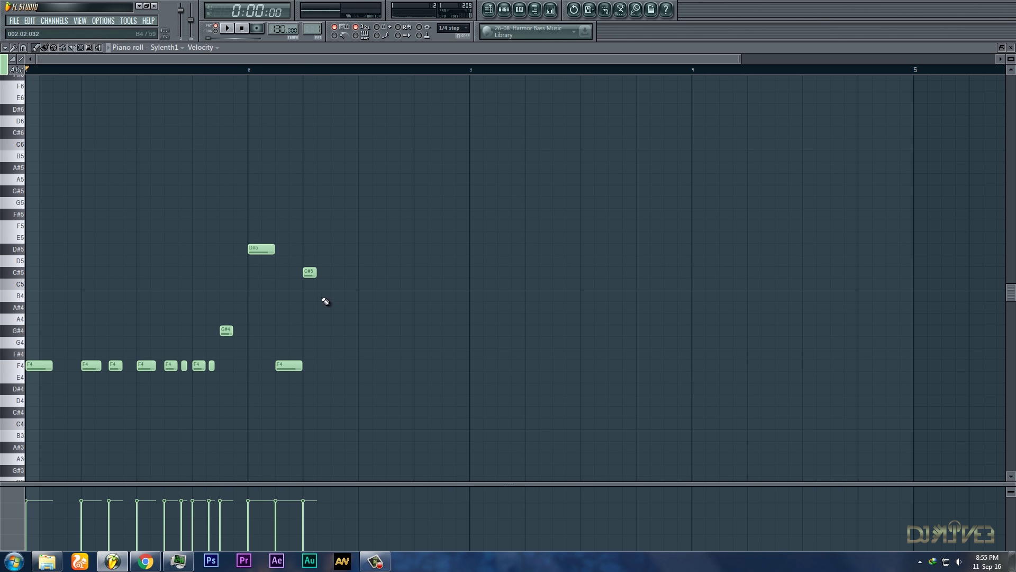
# - Continue bar 2 with a half-beat G#4, a half-beat G4 on beat 3 and a quarter-beat D#5, and play it back
pyautogui.click(336, 330)
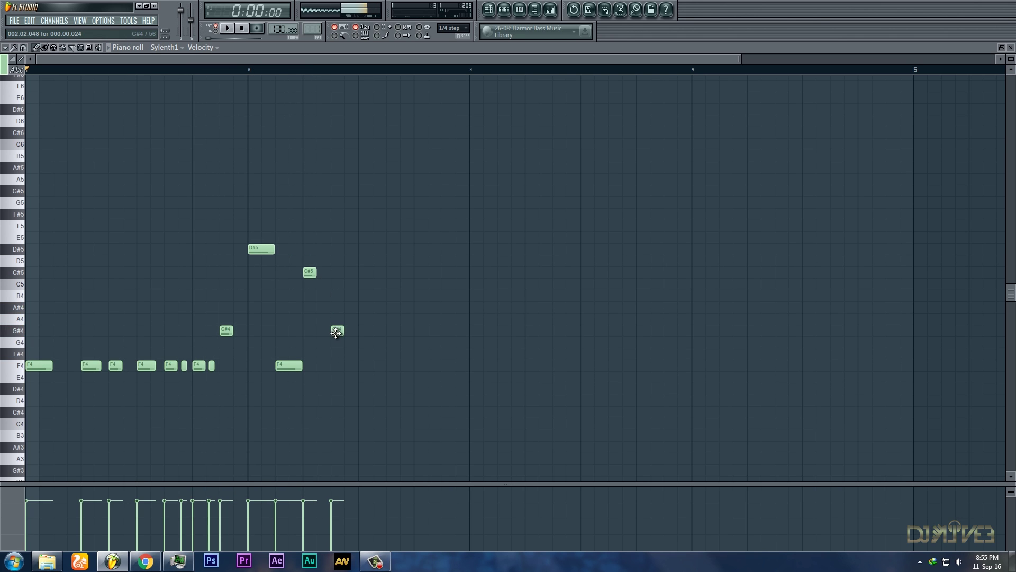
pyautogui.click(360, 344)
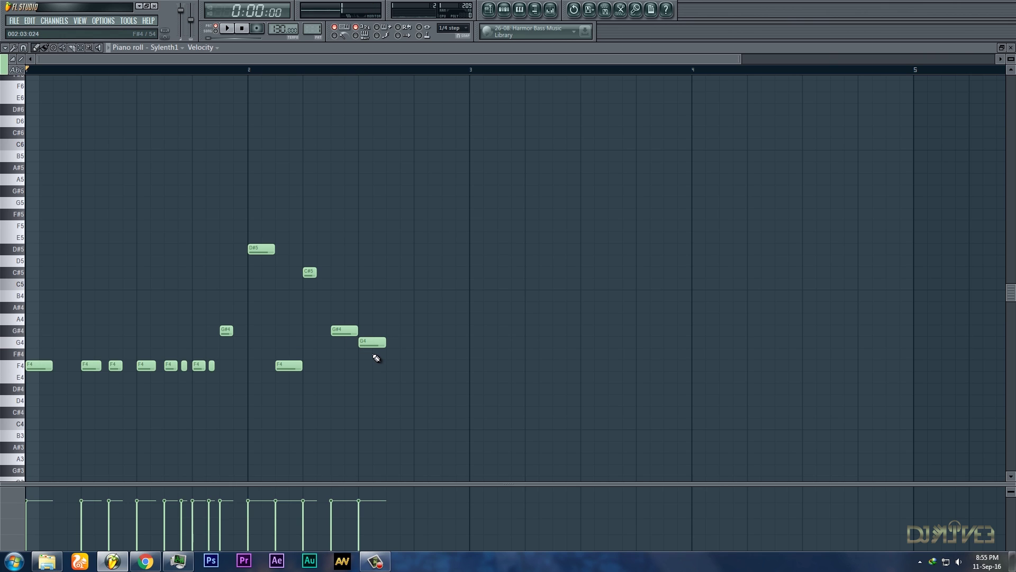
pyautogui.click(394, 250)
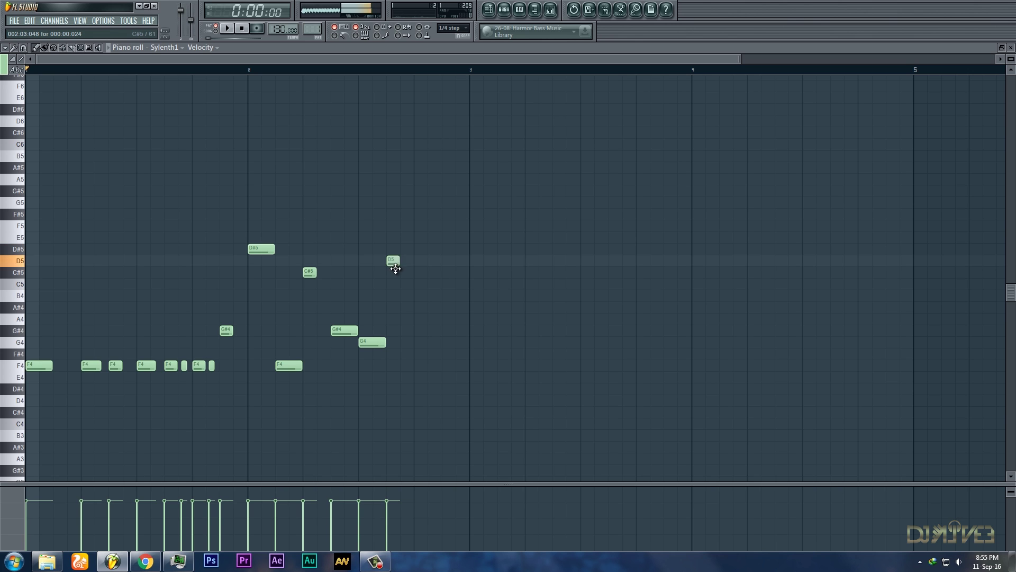
pyautogui.press('space')
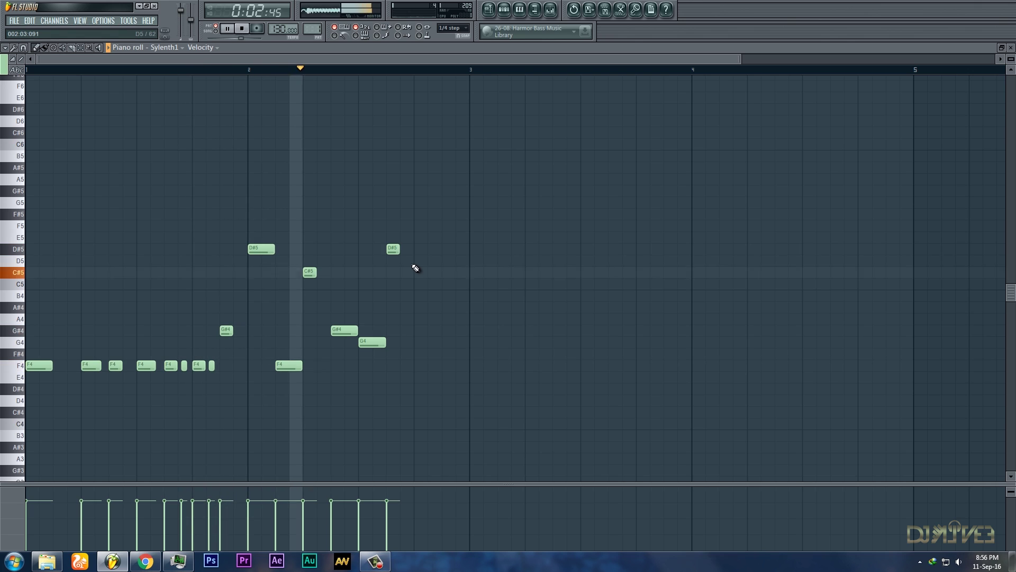
pyautogui.press('space')
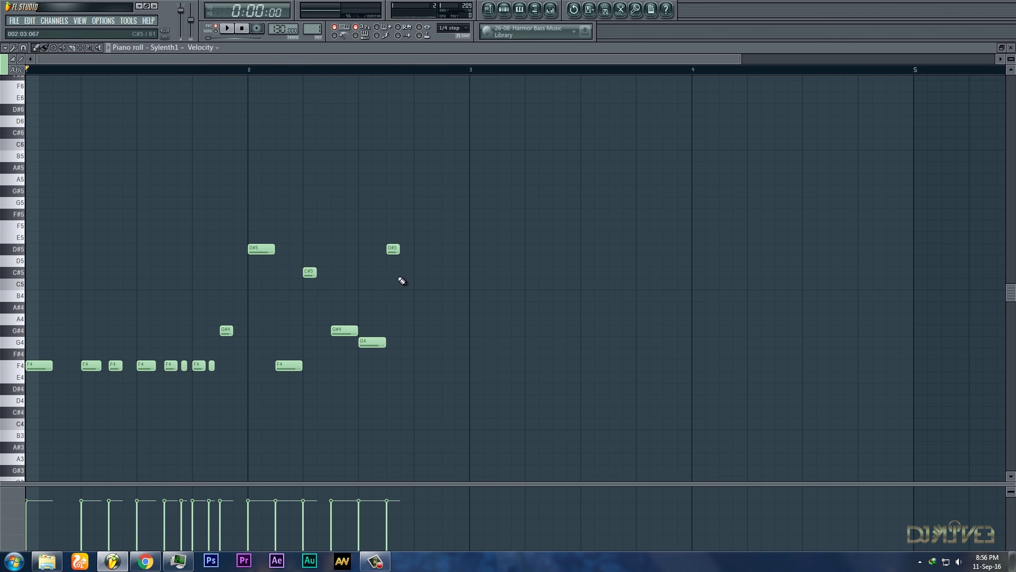
# - Finish bar 2 with a quarter-beat A#4 on beat 4 and a half-beat G#4 ending the bar, and play it back
pyautogui.moveTo(419, 295); pyautogui.dragTo(419, 313)
pyautogui.click(434, 330)
pyautogui.moveTo(449, 334); pyautogui.dragTo(461, 333)
pyautogui.press('space')
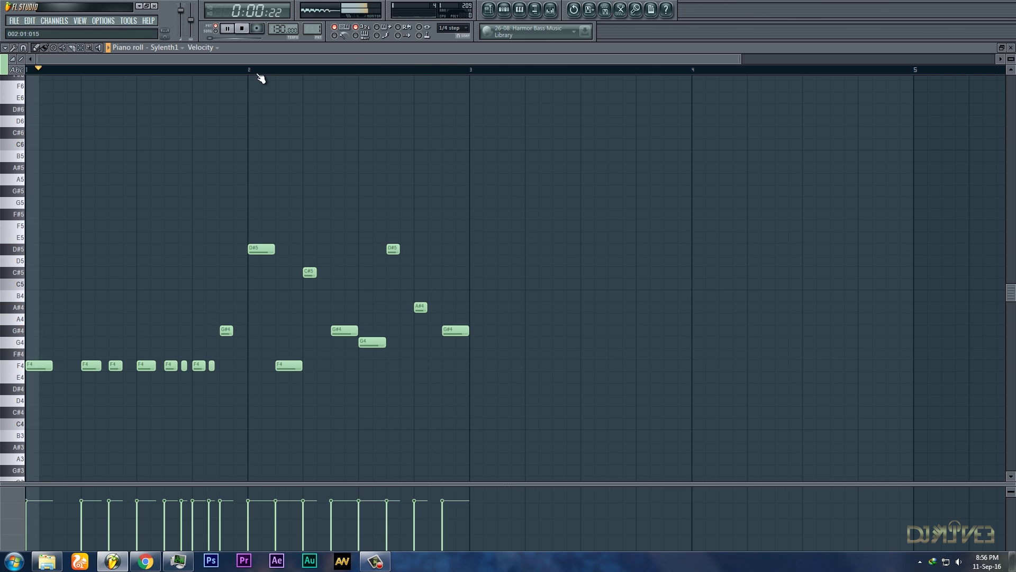
pyautogui.press('space')
# - Add a very short C#5 before the A#4 on bar 2's fourth beat and a very short A#4 after it, and play them
pyautogui.click(407, 272)
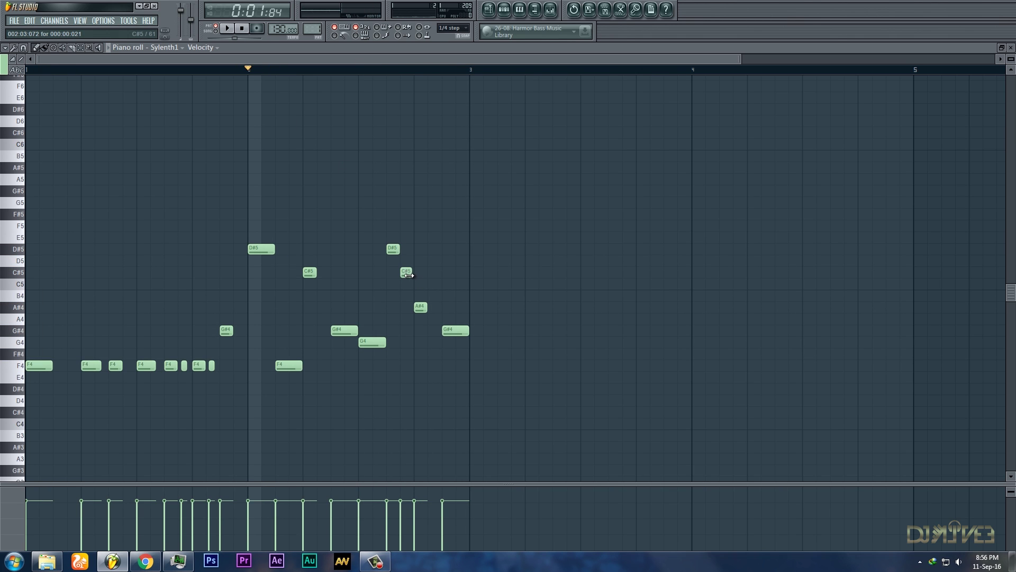
pyautogui.moveTo(402, 273); pyautogui.dragTo(406, 273)
pyautogui.click(407, 273)
pyautogui.click(435, 307)
pyautogui.press('space')
pyautogui.press('space')
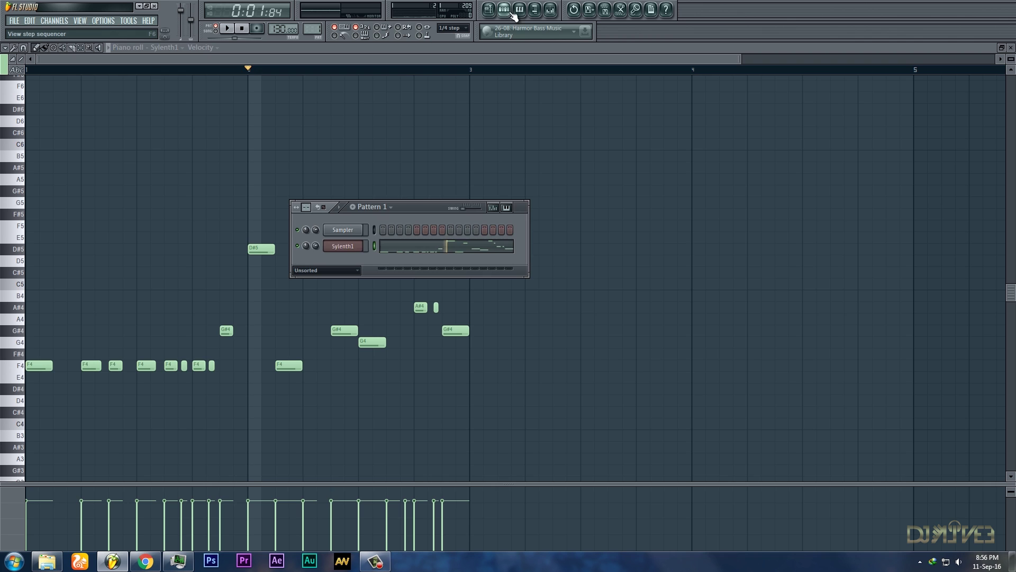
# - Reopen Sylenth1 from the channel list and load the preset 007: BASS - Cobra
pyautogui.click(341, 247)
pyautogui.click(350, 262)
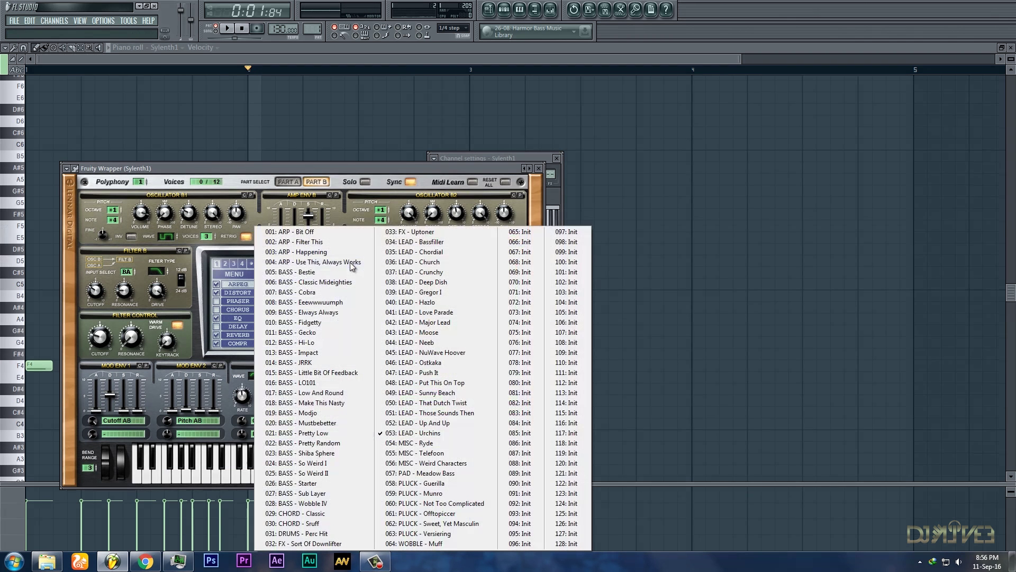
pyautogui.click(327, 302)
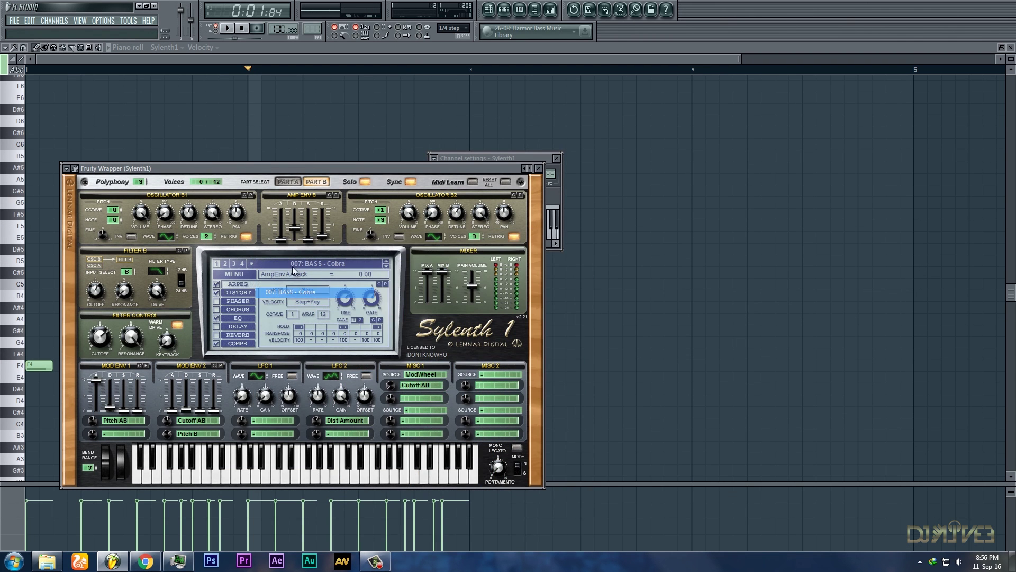
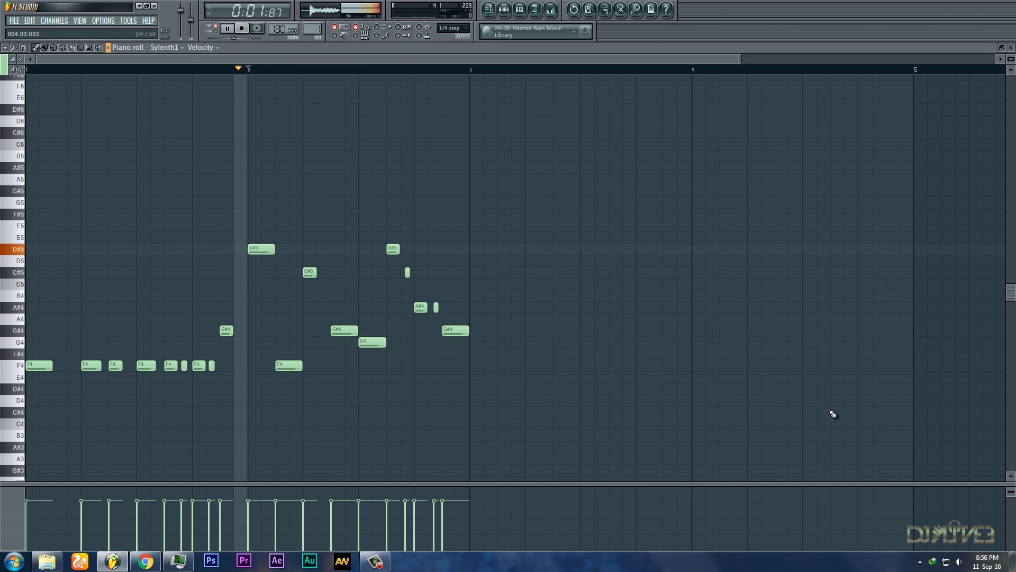
# - Check the system volume control while the pattern plays and stop playback
pyautogui.click(958, 561)
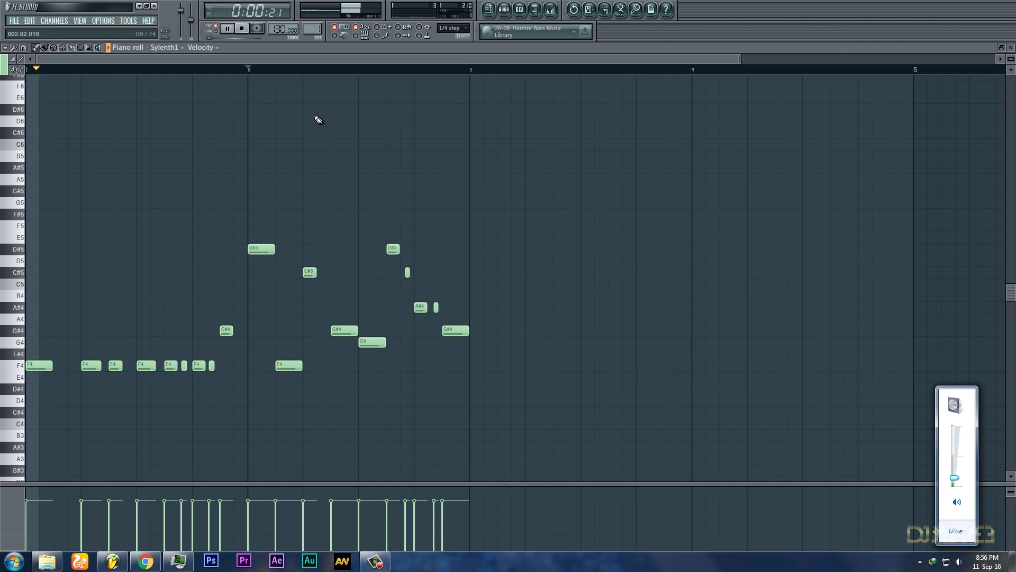
pyautogui.click(313, 60)
pyautogui.press('space')
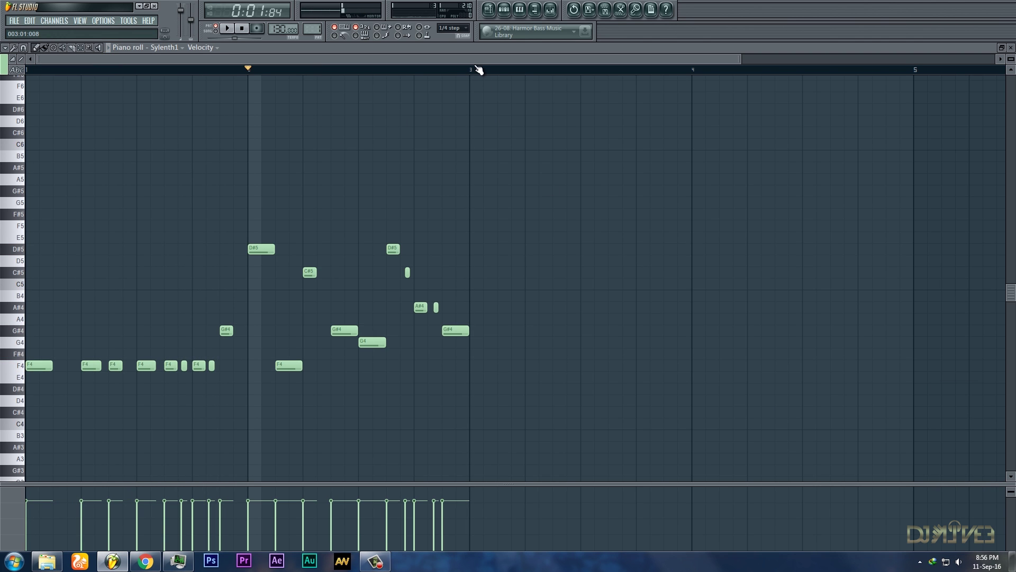
# - Start bar 3 with two half-beat F4 notes, a half-beat D#4 on beat 2 and a slightly shorter F4
pyautogui.scroll(-2, 479, 69)
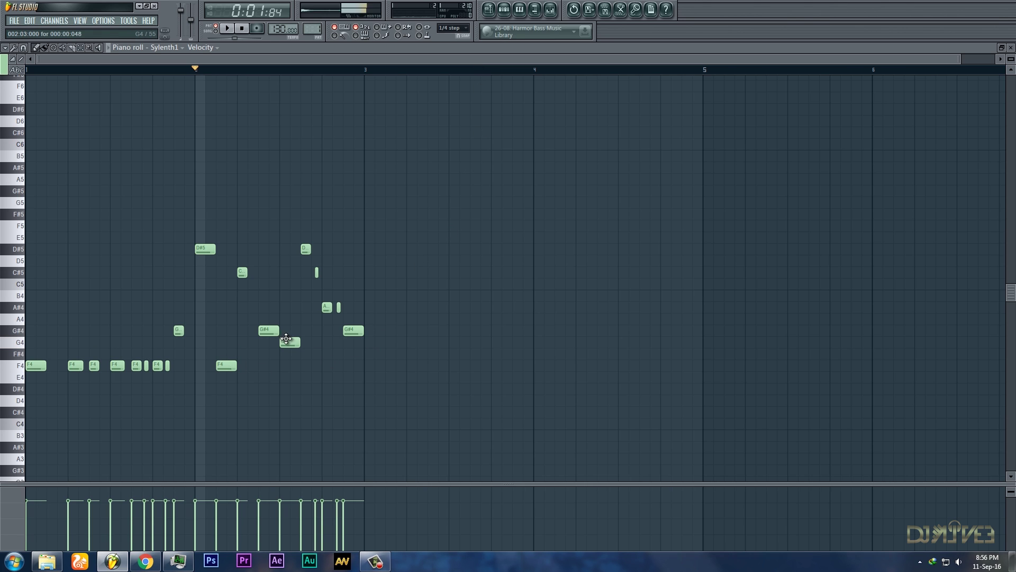
pyautogui.click(374, 366)
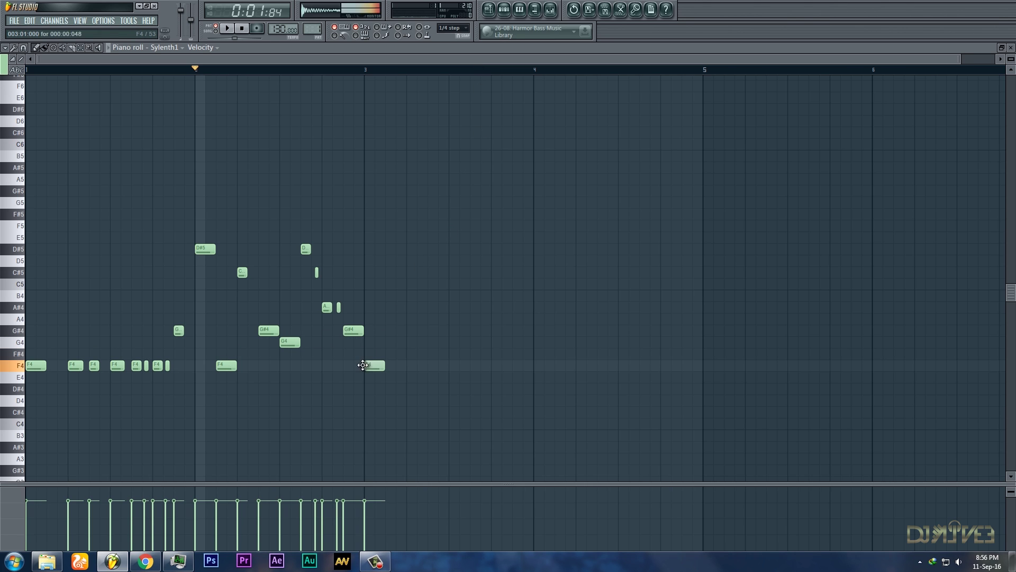
pyautogui.click(394, 367)
pyautogui.moveTo(416, 377); pyautogui.dragTo(413, 390)
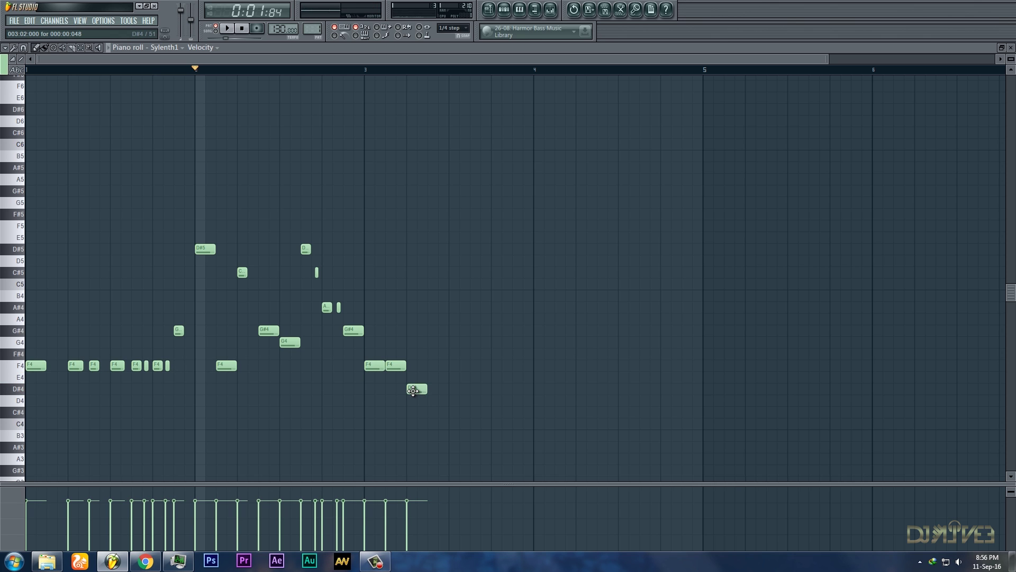
pyautogui.moveTo(431, 379)
pyautogui.mouseDown()
pyautogui.moveTo(438, 360)
pyautogui.moveTo(444, 367)
pyautogui.mouseUp()
# - Set the playback start to bar 3 and listen to its new notes
pyautogui.press('space')
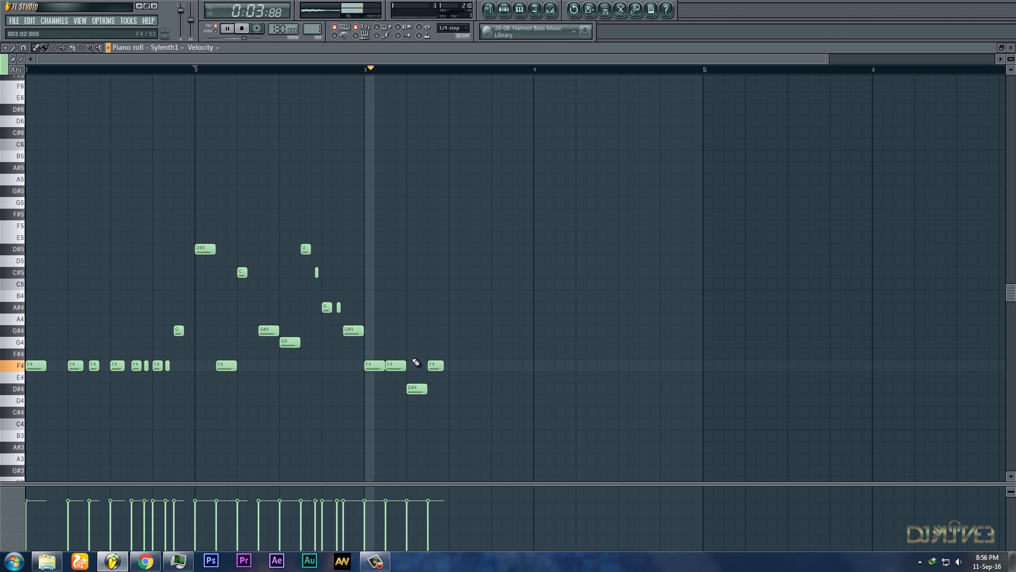
pyautogui.click(365, 70)
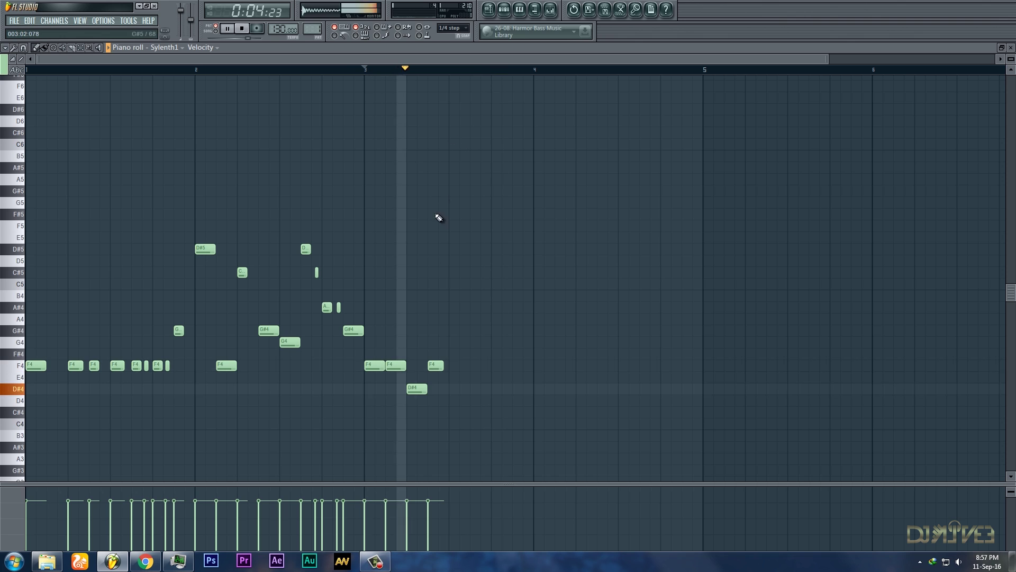
pyautogui.press('space')
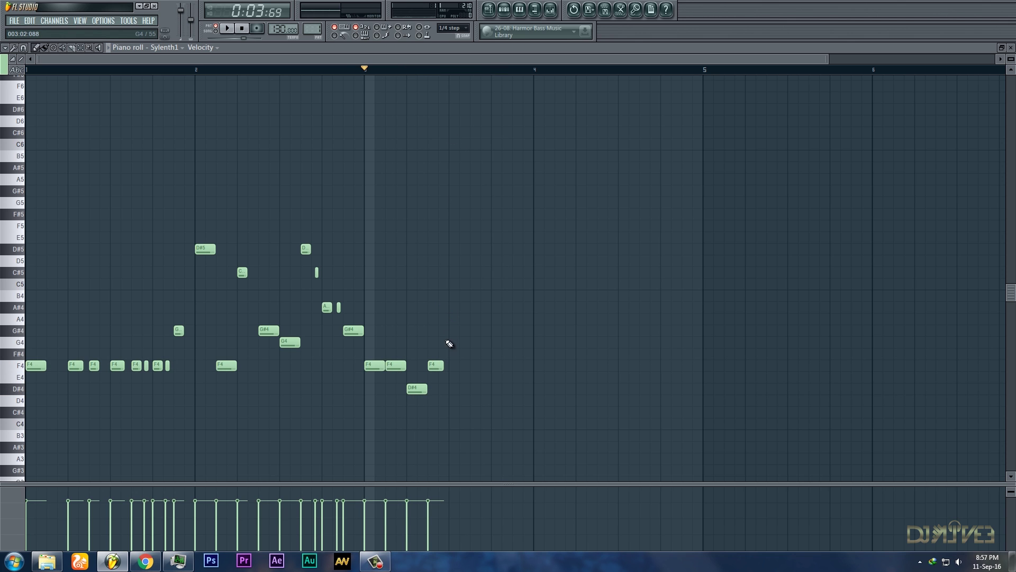
# - Continue bar 3 with a half-beat G4 on beat 3 and a quarter-beat D#4, and play from bar 3
pyautogui.press('space')
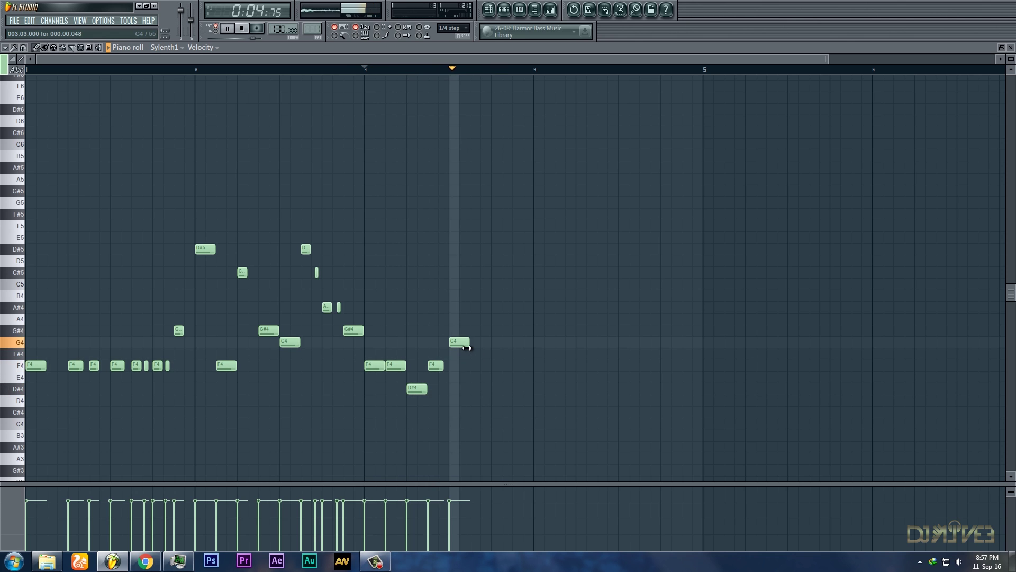
pyautogui.press('space')
pyautogui.click(473, 377)
pyautogui.moveTo(486, 376); pyautogui.dragTo(479, 389)
pyautogui.press('space')
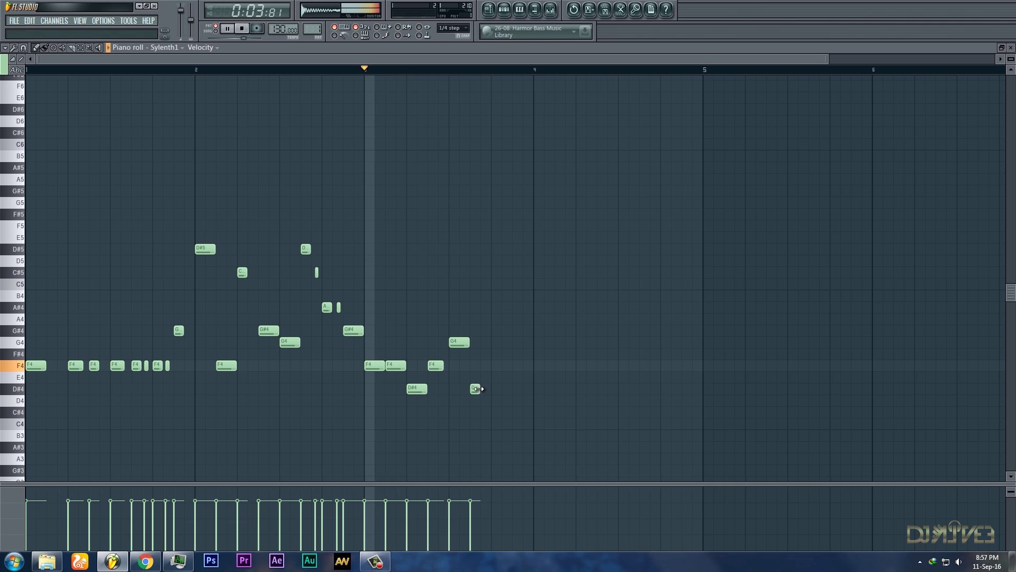
# - Add a quarter-beat F4 on beat 4 of bar 3 and a quarter-beat G#4 half a beat after it, and play from bar 3
pyautogui.press('space')
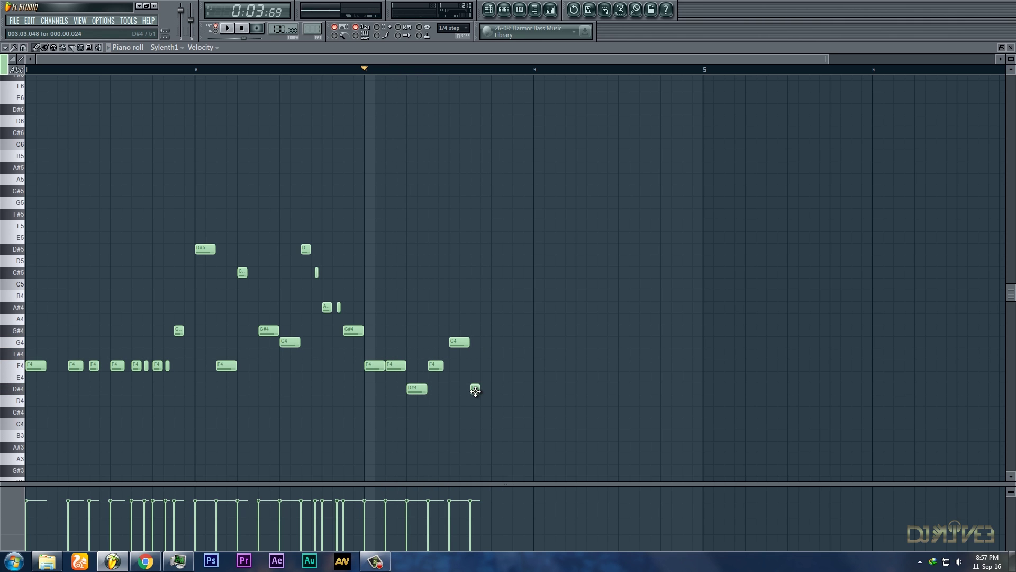
pyautogui.click(498, 367)
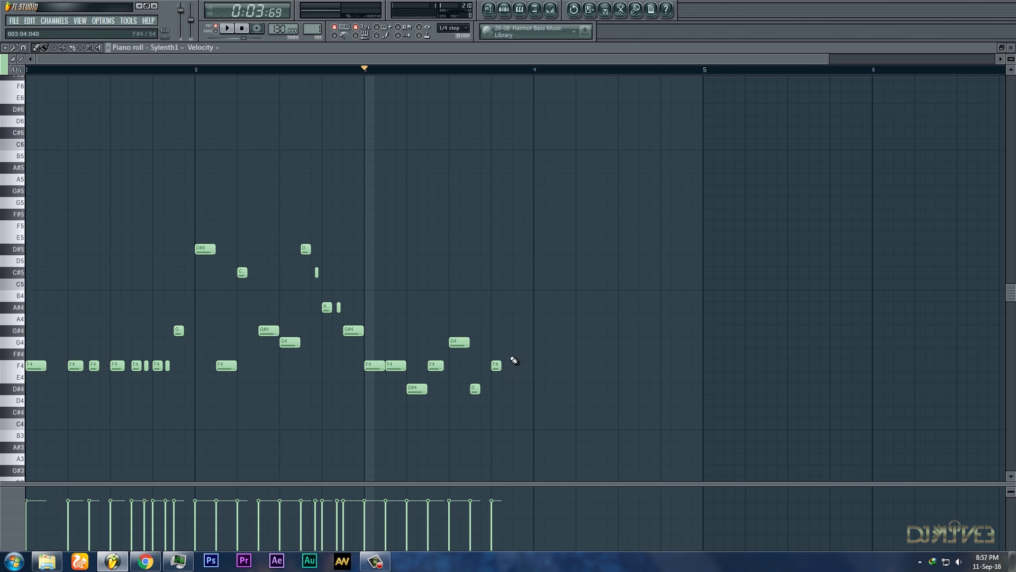
pyautogui.click(517, 318)
pyautogui.moveTo(518, 319); pyautogui.dragTo(517, 331)
pyautogui.press('space')
pyautogui.press('space')
# - Insert two very short F4 notes, one just before and one just after the quarter-beat F4 on beat 4 of bar 3
pyautogui.click(485, 378)
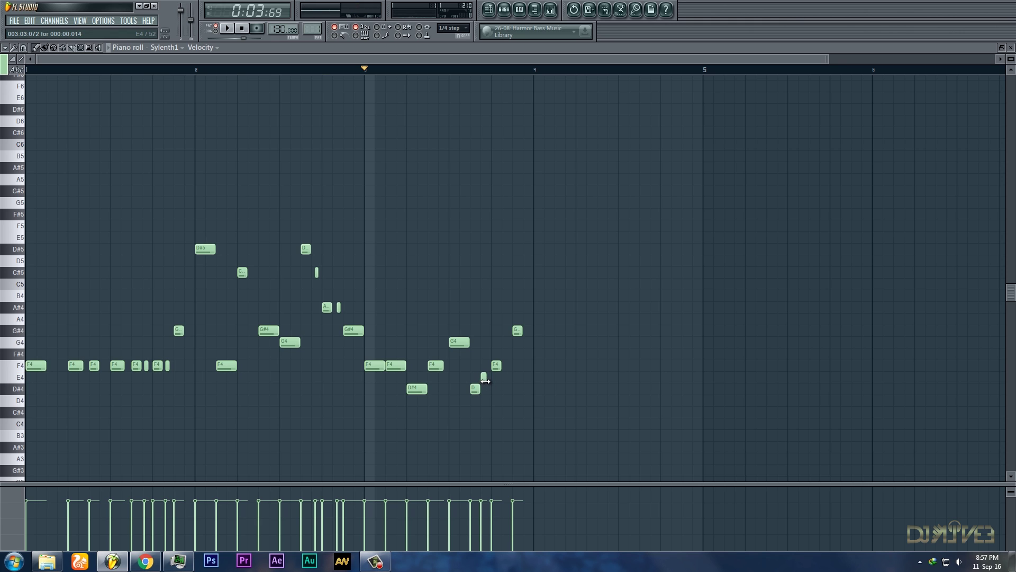
pyautogui.moveTo(484, 380); pyautogui.dragTo(485, 379)
pyautogui.moveTo(485, 378); pyautogui.dragTo(485, 366)
pyautogui.click(505, 366)
pyautogui.doubleClick(506, 366)
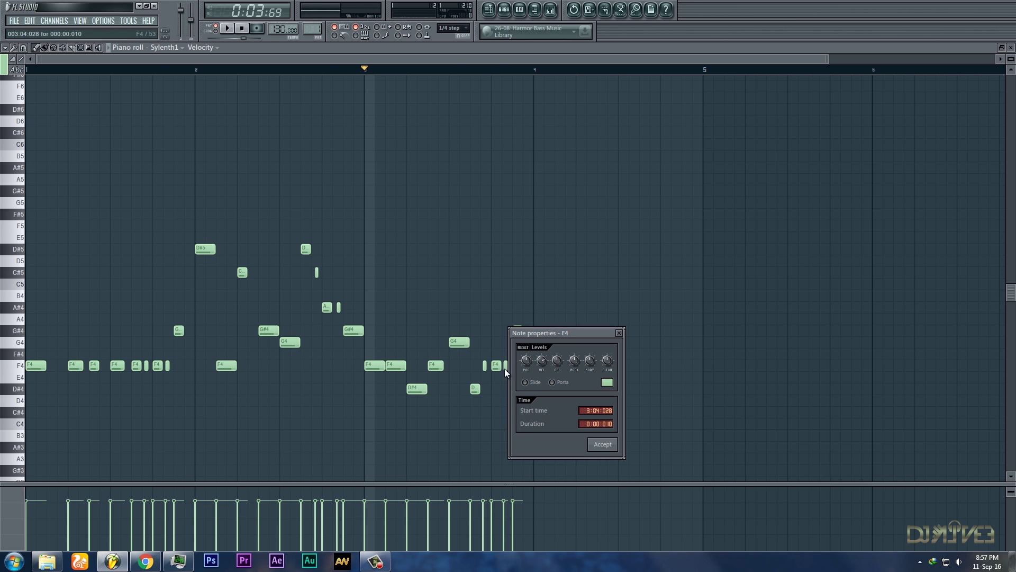
pyautogui.click(603, 445)
# - Replay bar 3 several times to check how its closing notes sound
pyautogui.press('space')
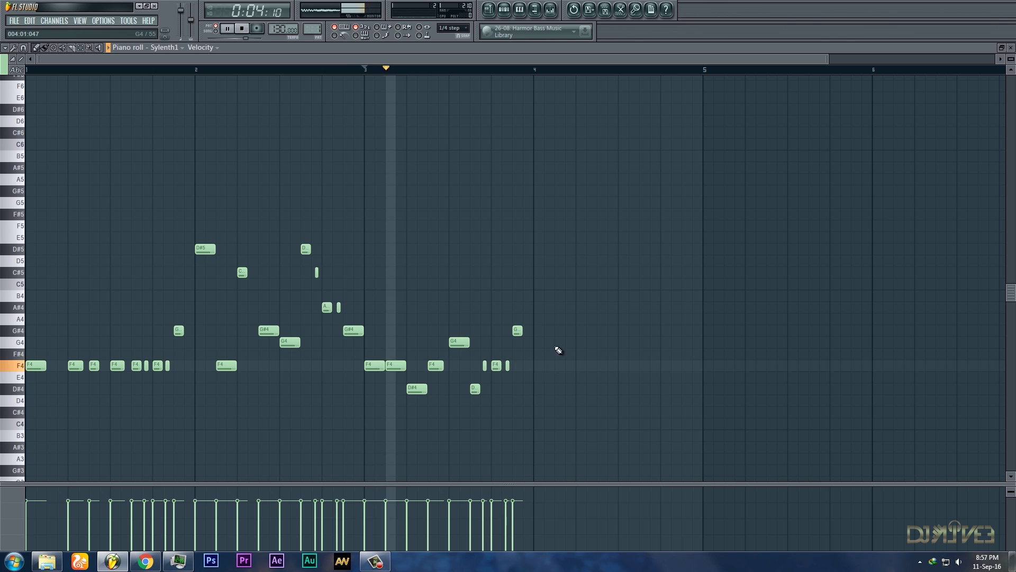
pyautogui.press('space')
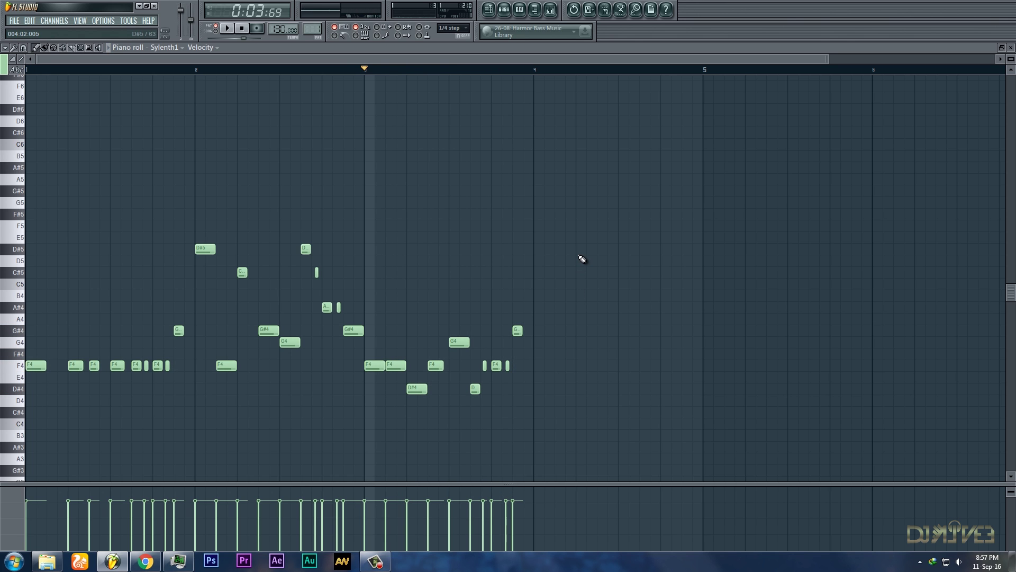
pyautogui.press('space')
pyautogui.press('space')
pyautogui.press('space')
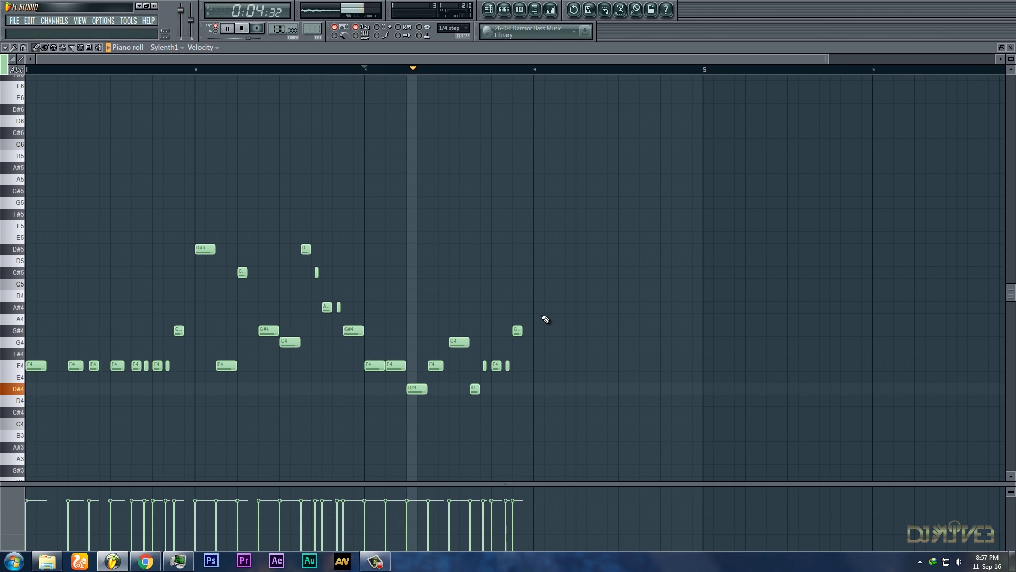
pyautogui.press('space')
pyautogui.press('space')
pyautogui.press('space')
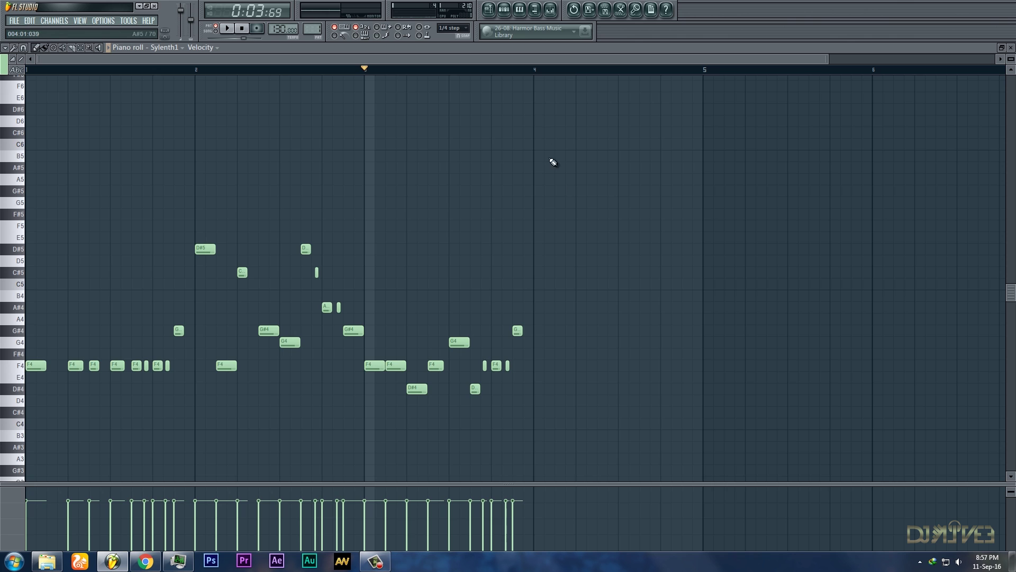
# - Start bar 4 with a half-beat D#5 followed by a half-beat F4, and set the playback start to bar 4
pyautogui.scroll(2, 535, 78)
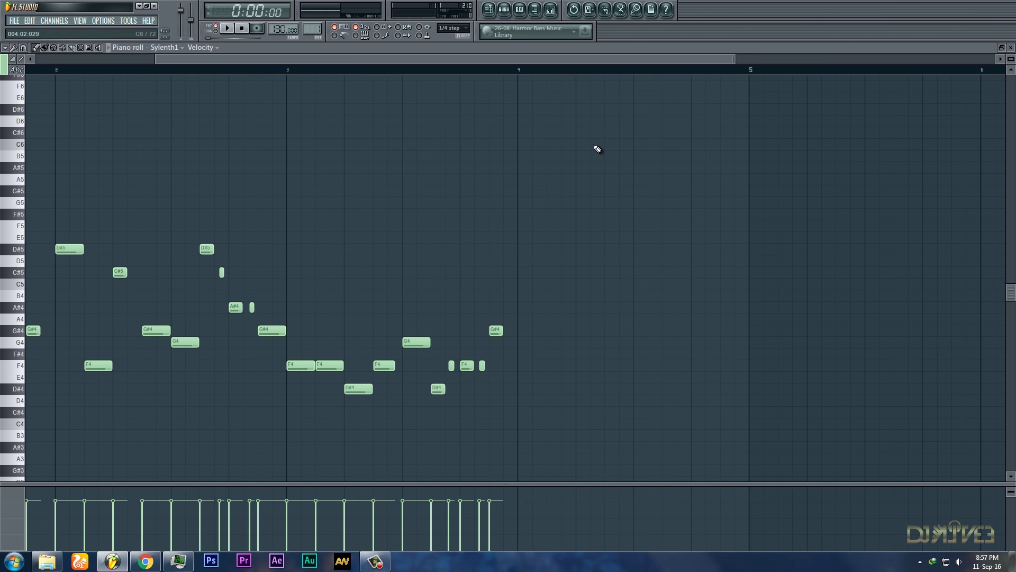
pyautogui.moveTo(526, 223); pyautogui.dragTo(527, 254)
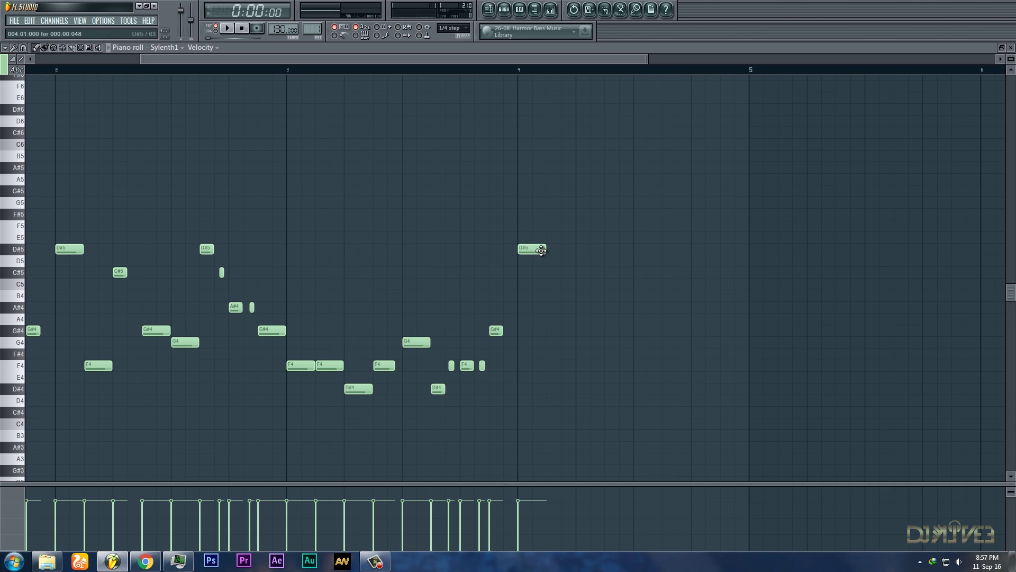
pyautogui.moveTo(556, 331); pyautogui.dragTo(572, 365)
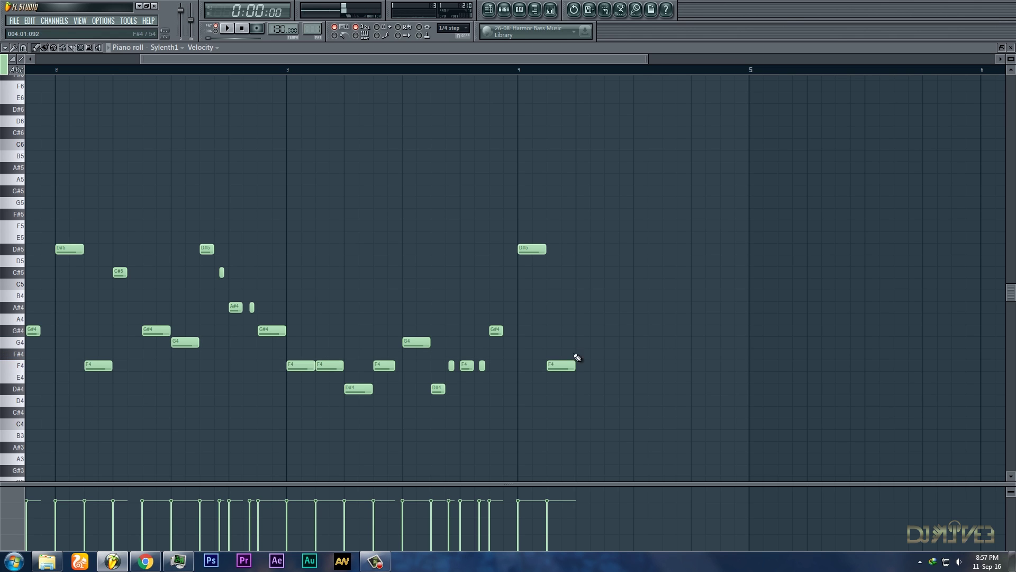
pyautogui.click(517, 68)
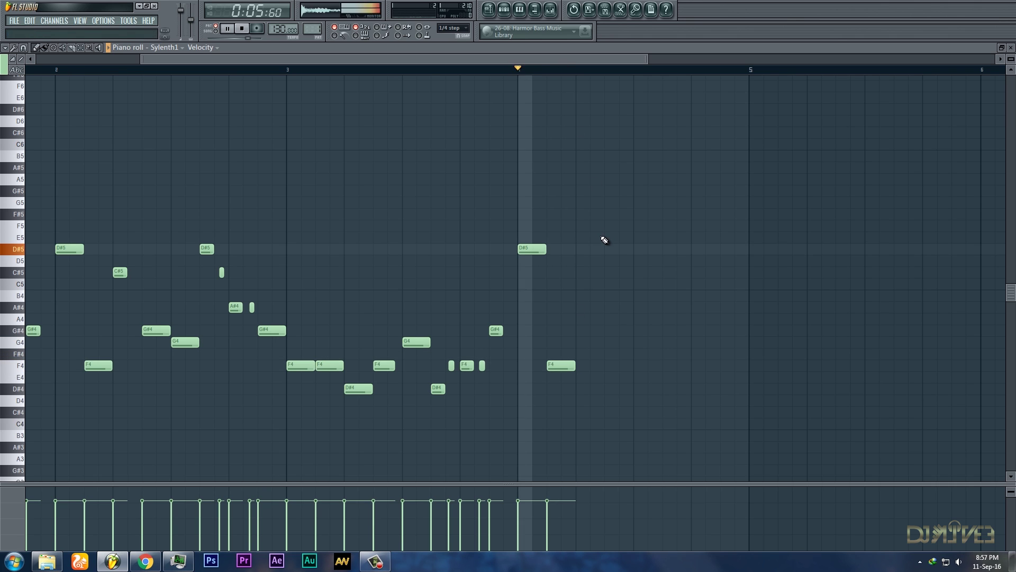
# - Add a quarter-beat C#5 on beat 2 of bar 4, half-beat C#5 notes half a beat after it and on beat 3, and play from bar 4
pyautogui.click(580, 286)
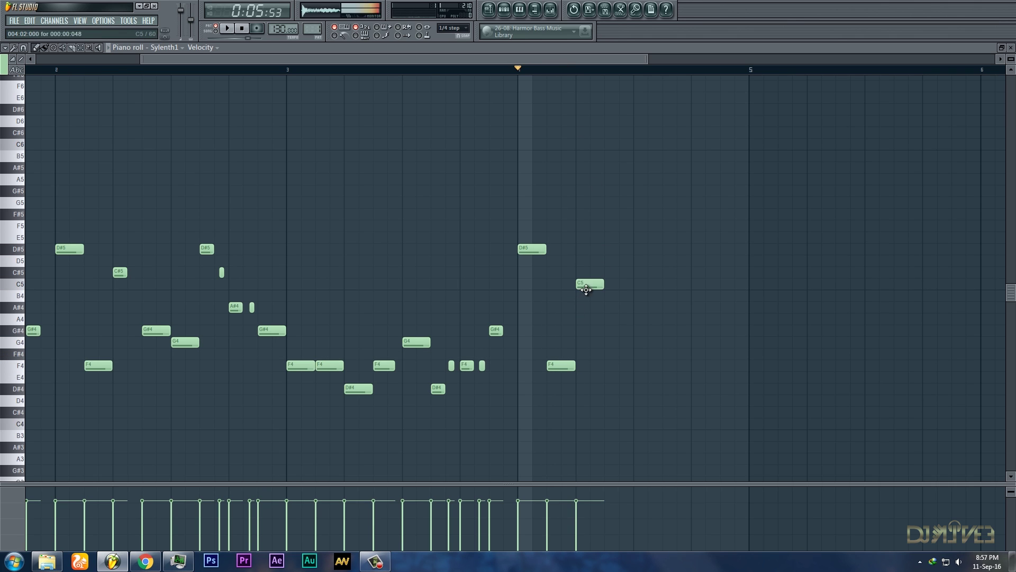
pyautogui.moveTo(581, 287); pyautogui.dragTo(582, 274)
pyautogui.click(611, 274)
pyautogui.click(642, 272)
pyautogui.press('space')
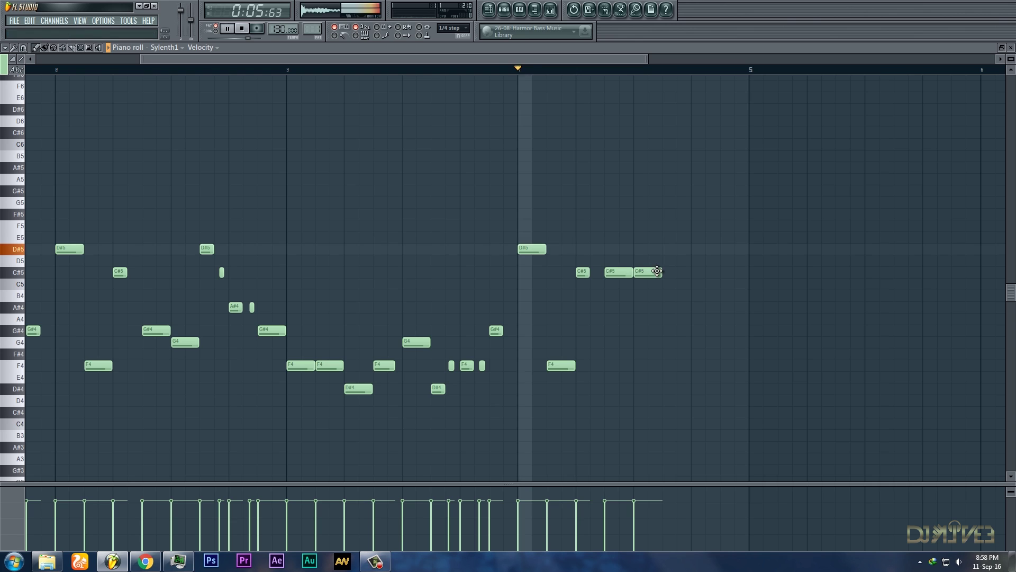
pyautogui.press('space')
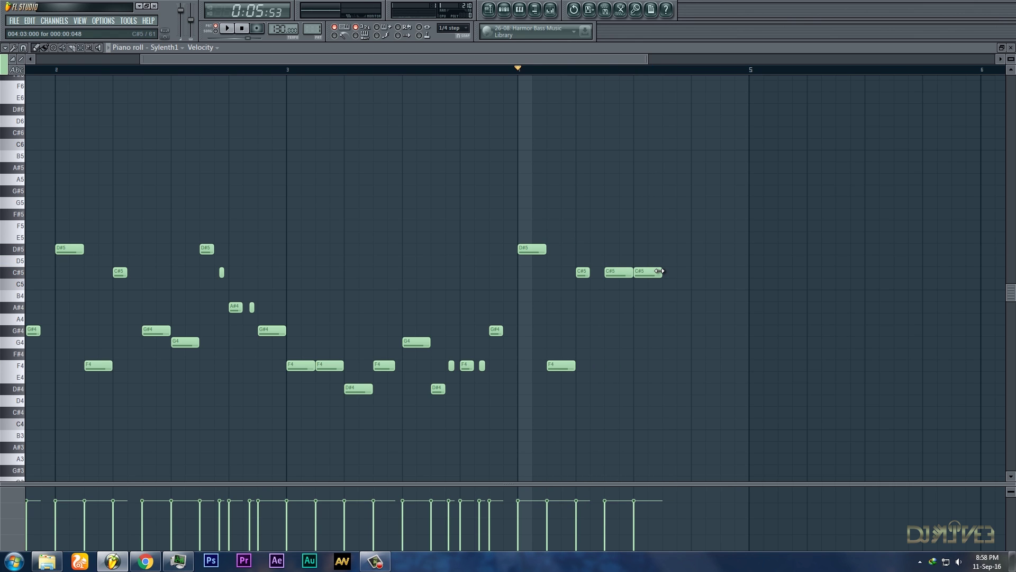
pyautogui.press('space')
pyautogui.press('space')
# - Continue bar 4 with a quarter-beat D#5 halfway through beat 3, a quarter-beat A#4 on beat 4 and a closing half-beat D#5
pyautogui.click(665, 261)
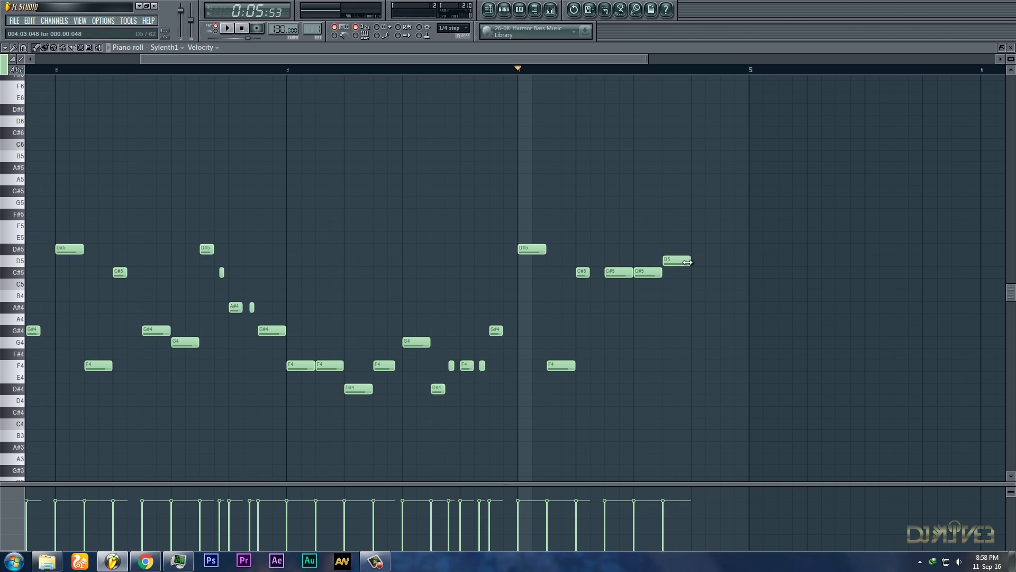
pyautogui.moveTo(669, 264); pyautogui.dragTo(671, 245)
pyautogui.click(683, 287)
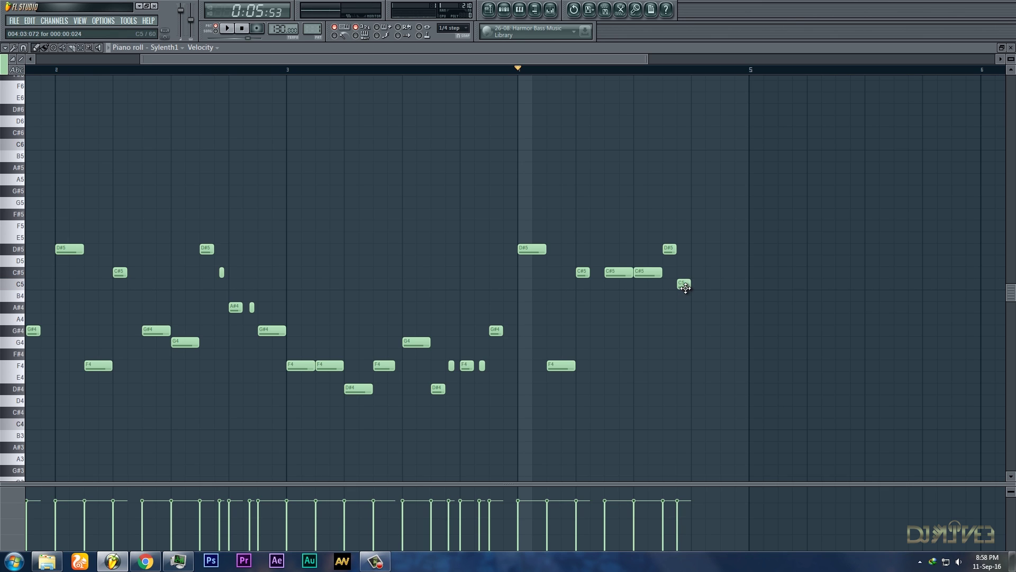
pyautogui.moveTo(685, 287); pyautogui.dragTo(703, 307)
pyautogui.moveTo(698, 298); pyautogui.dragTo(700, 309)
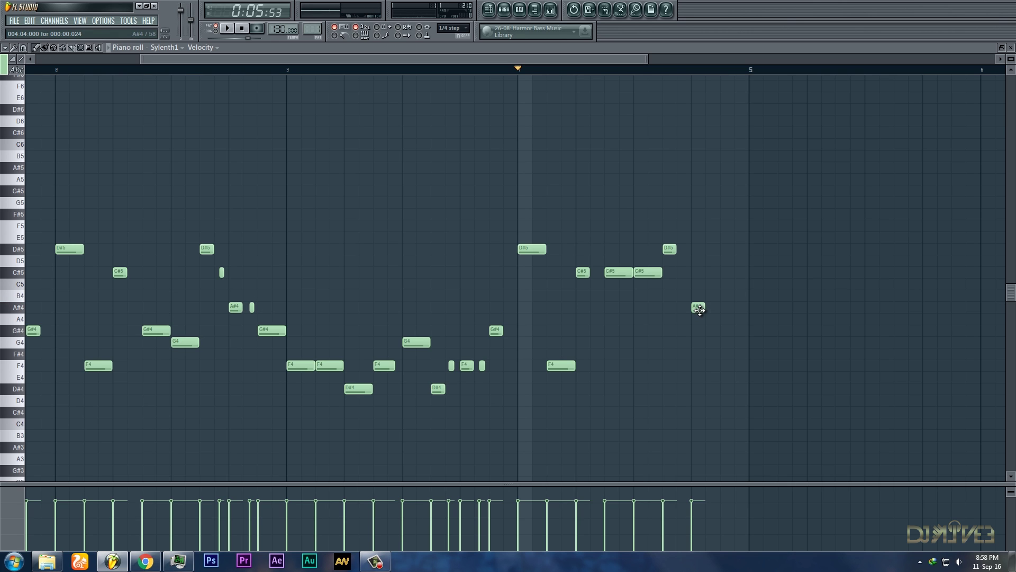
pyautogui.click(725, 249)
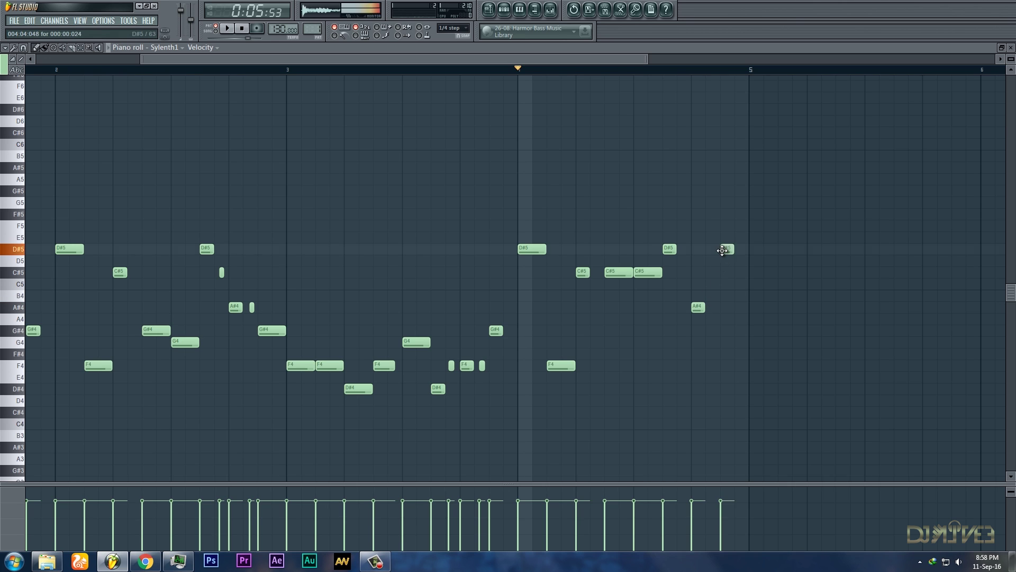
# - Insert very short C5 notes just before and just after the A#4 in bar 4, and listen to the bar
pyautogui.click(680, 286)
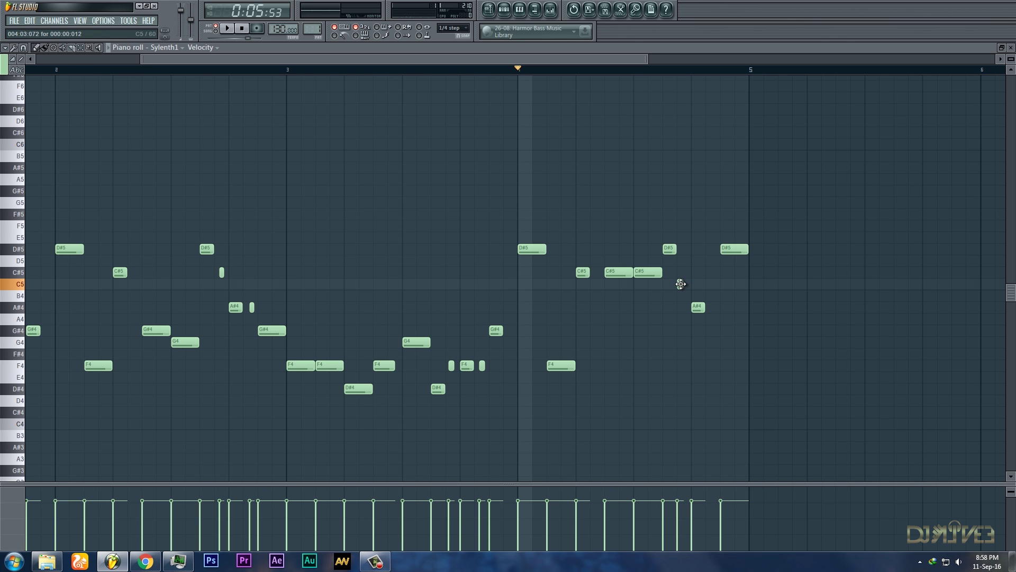
pyautogui.click(683, 284)
pyautogui.press('space')
pyautogui.click(712, 285)
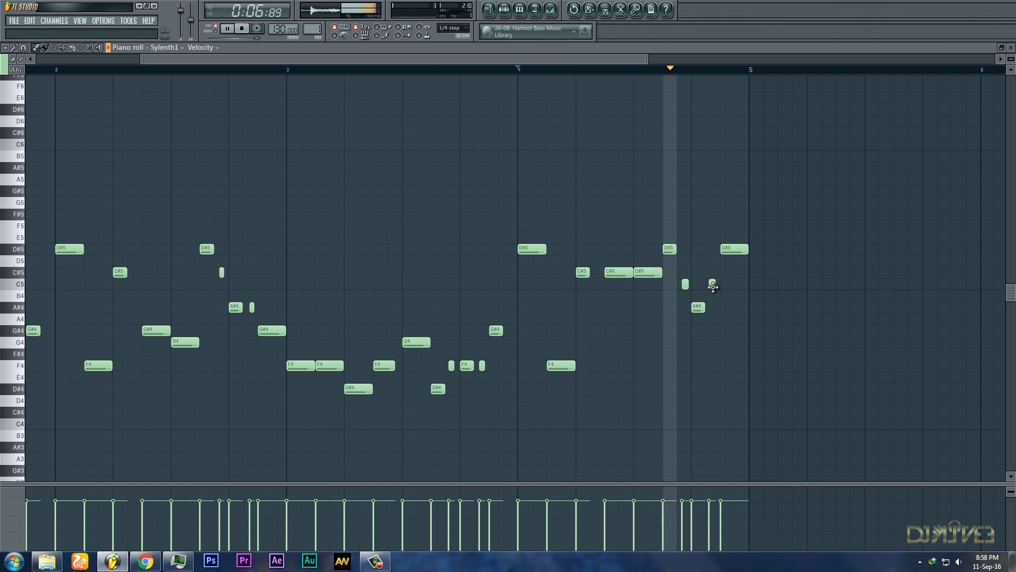
pyautogui.press('space')
# - Play the complete four-bar riff
pyautogui.moveTo(493, 68); pyautogui.dragTo(470, 79)
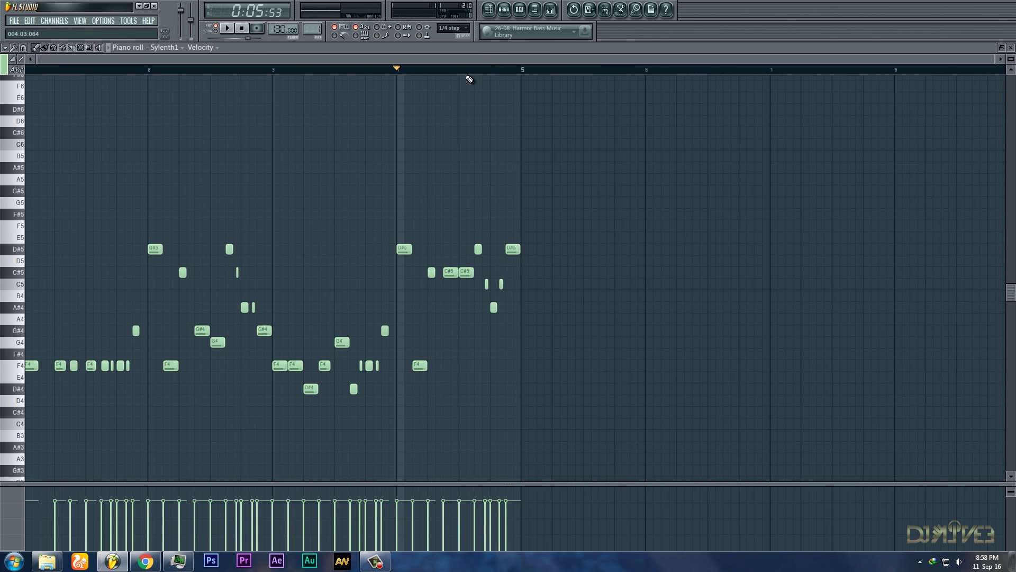
pyautogui.moveTo(72, 69)
pyautogui.mouseDown()
pyautogui.moveTo(29, 69)
pyautogui.moveTo(71, 63)
pyautogui.mouseUp()
pyautogui.press('space')
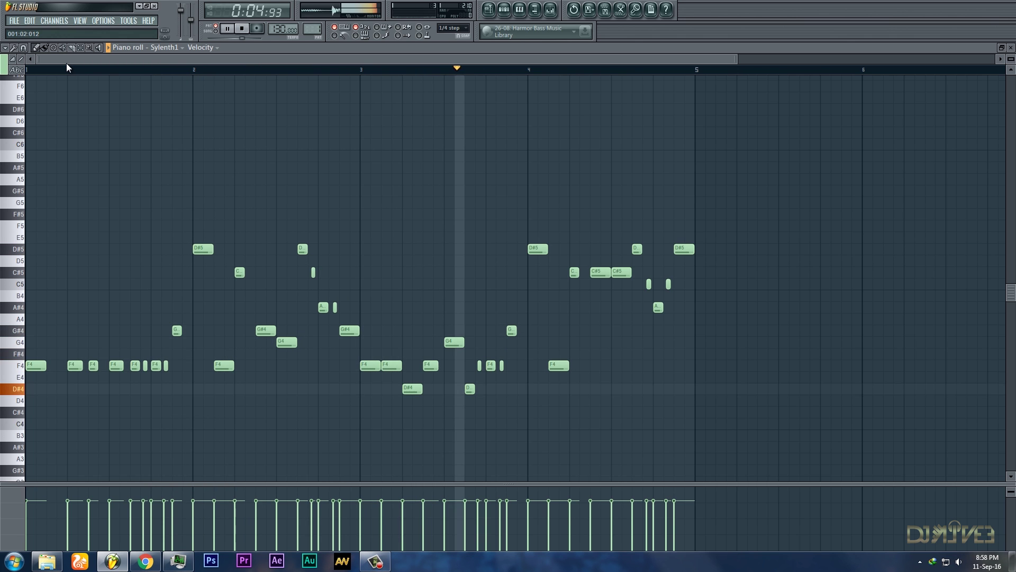
pyautogui.scroll(-3, 268, 136)
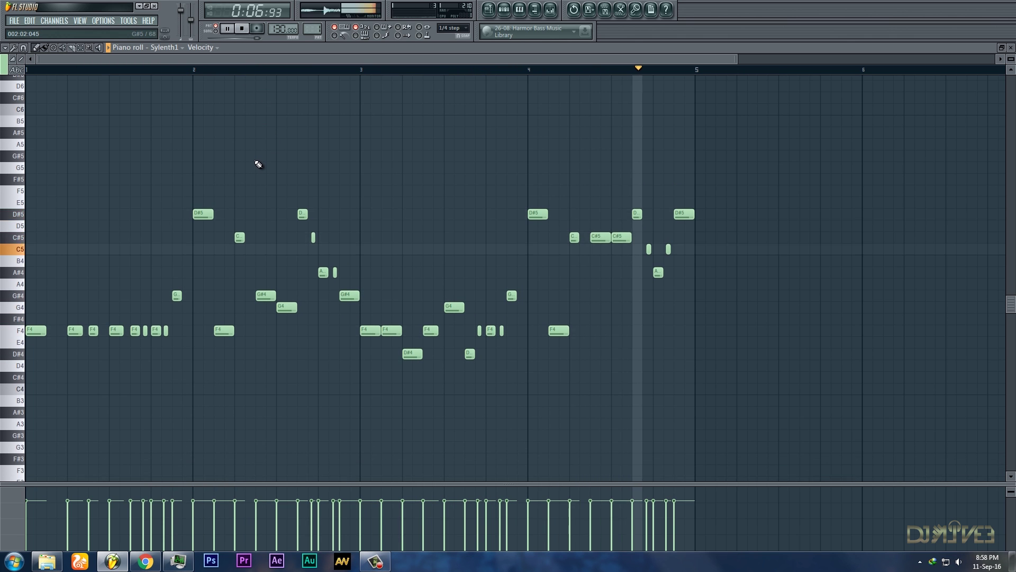
# - Select all notes of the riff, stop playback and clone the Sylenth1 channel
pyautogui.hotkey('ctrl', 'a')
pyautogui.press('space')
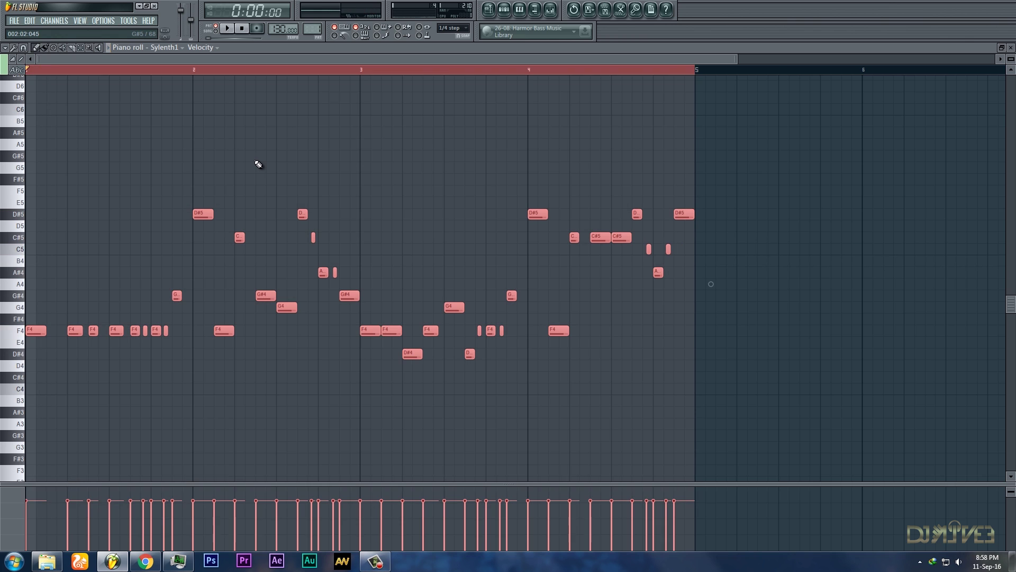
pyautogui.click(504, 9)
pyautogui.rightClick(343, 246)
pyautogui.click(379, 364)
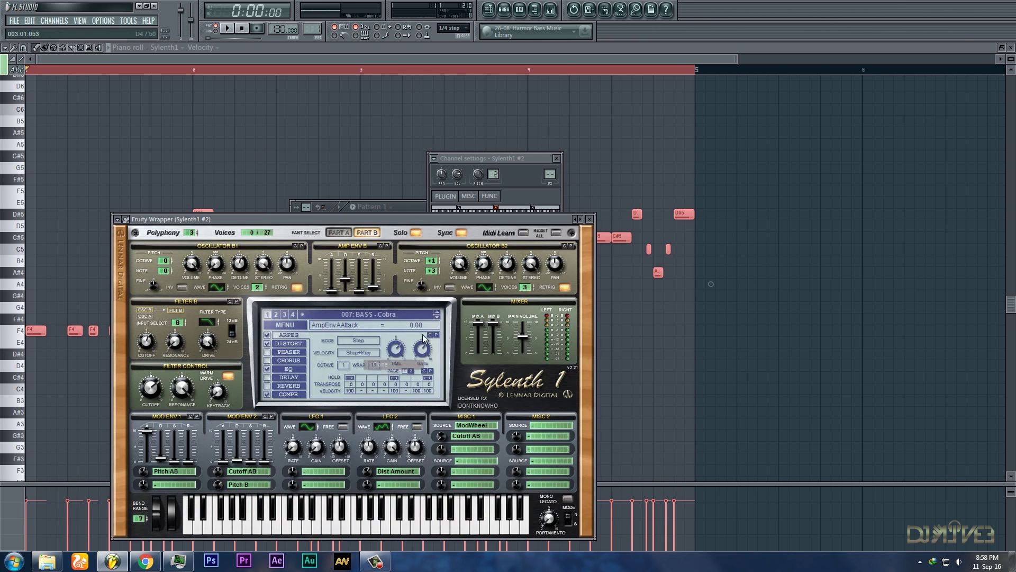
# - Try the NuWave Hoover, Sunny Beach and That Dutch Twist presets on the cloned Sylenth1, ending with LEAD - Up And Up
pyautogui.click(401, 309)
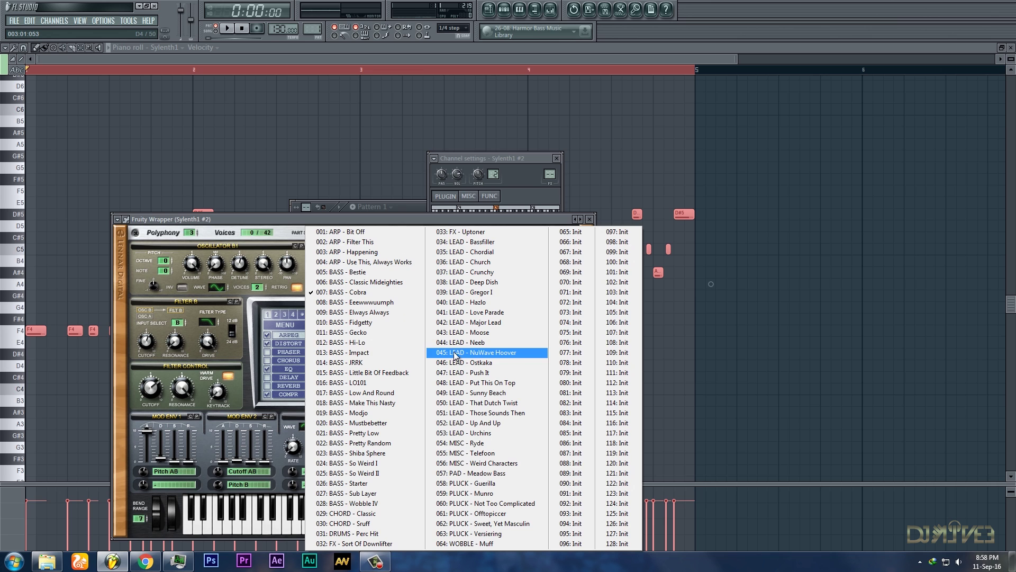
pyautogui.click(453, 354)
pyautogui.click(393, 316)
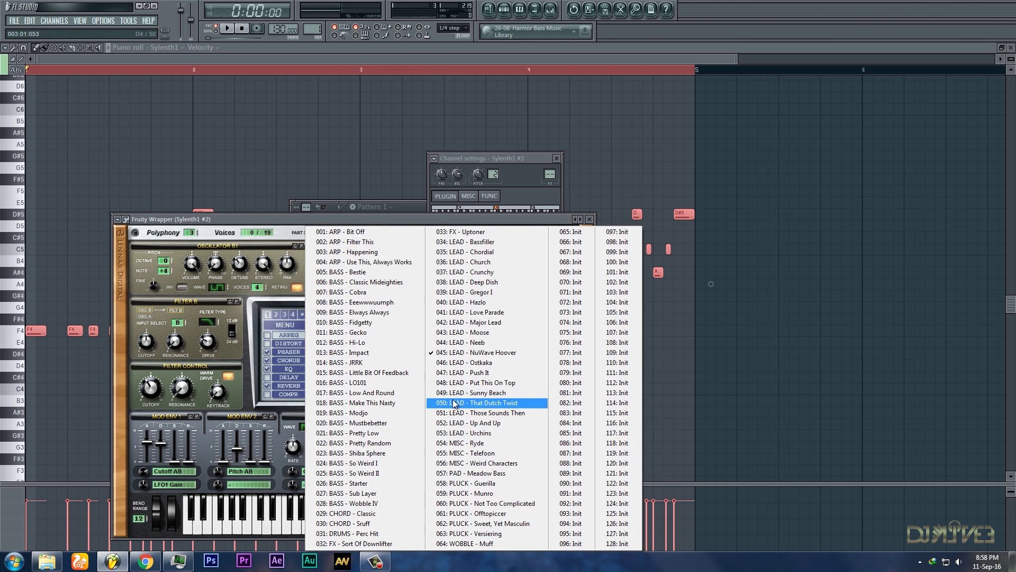
pyautogui.click(439, 388)
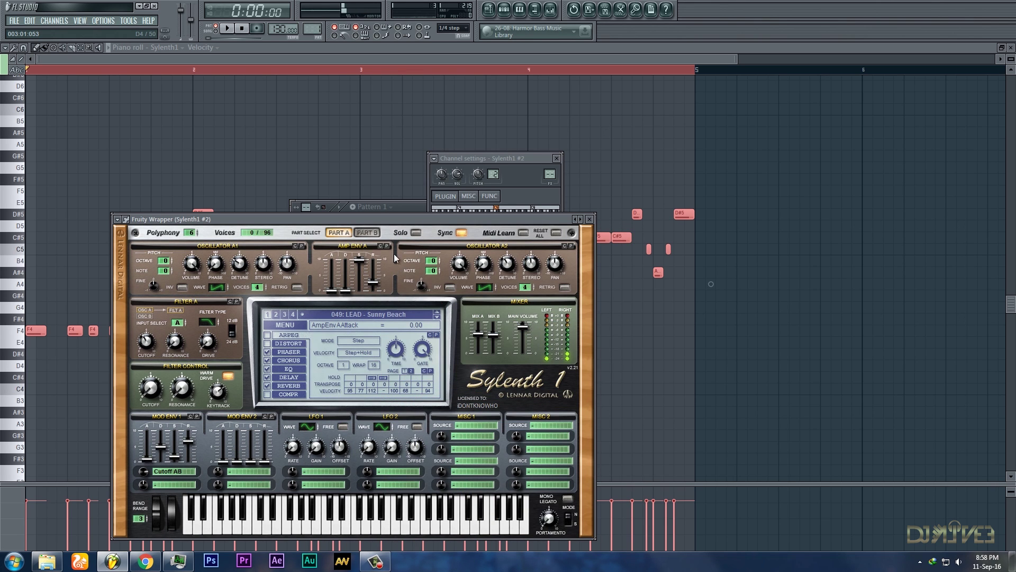
pyautogui.click(393, 314)
pyautogui.click(440, 401)
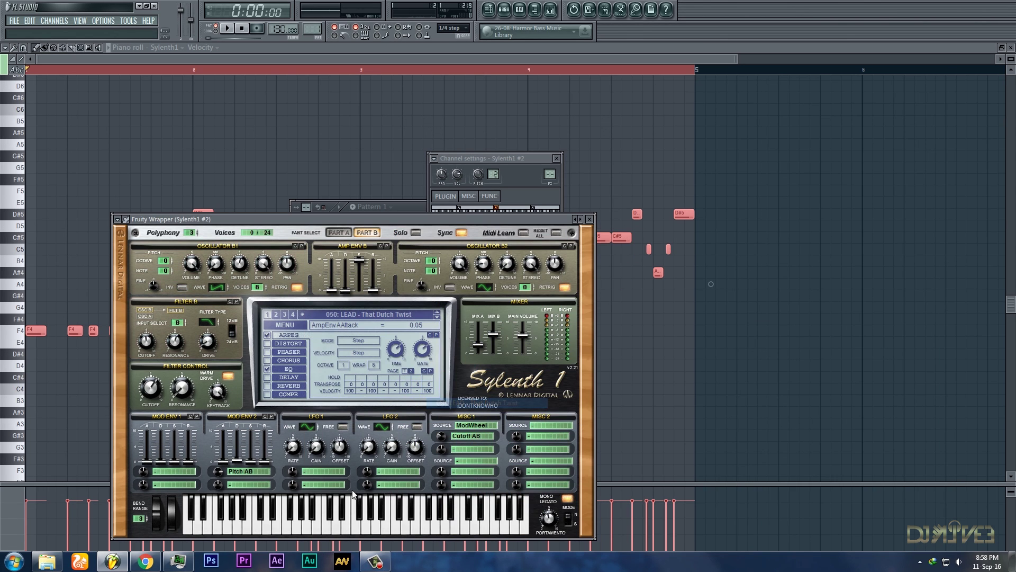
pyautogui.click(393, 315)
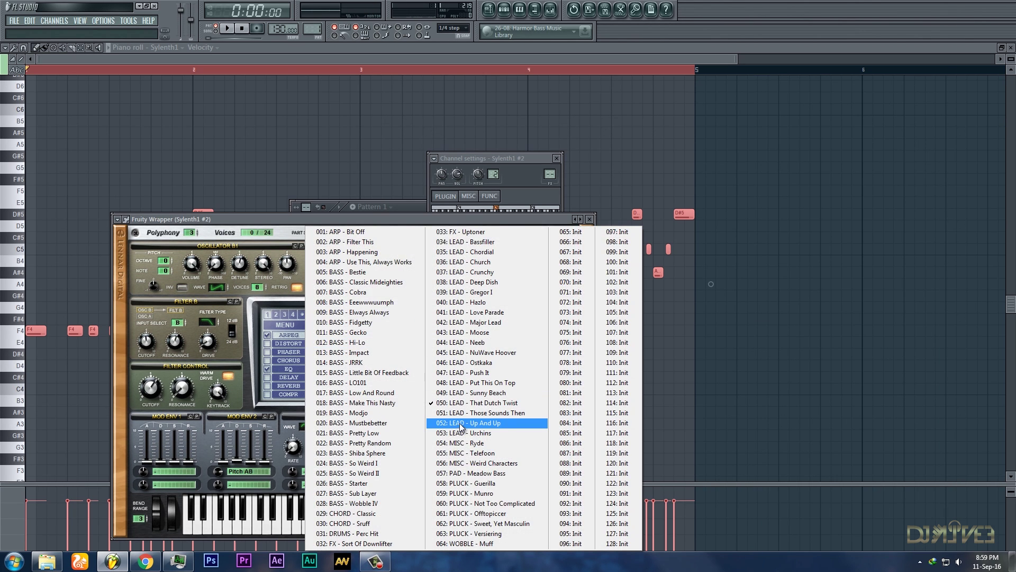
pyautogui.click(459, 424)
# - Paste the four-bar riff into the piano roll of Sylenth1 #2 and play both channels together
pyautogui.press('F6')
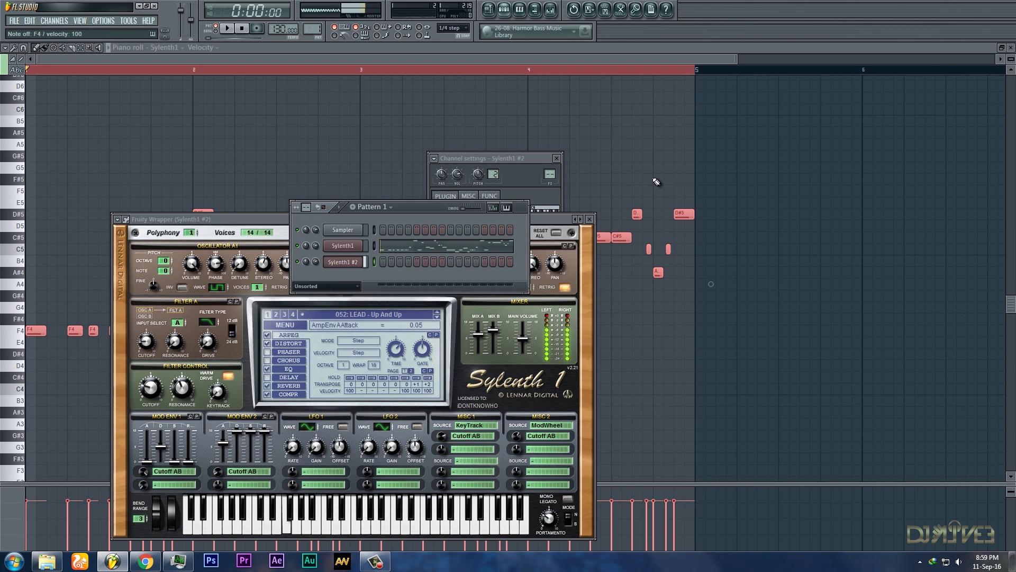
pyautogui.rightClick(365, 266)
pyautogui.click(383, 268)
pyautogui.press('space')
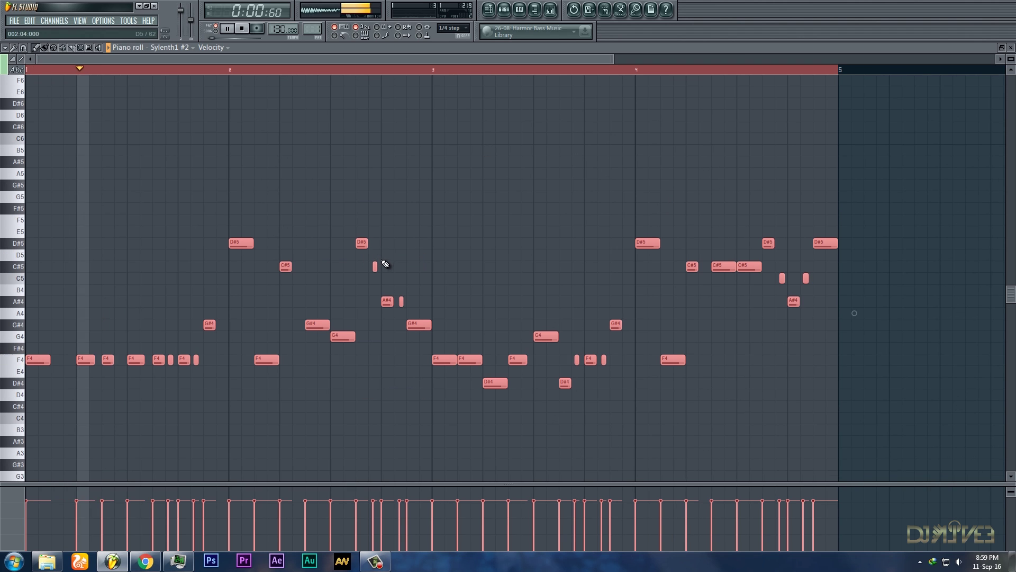
# - Set the amp envelope release on Sylenth1 #2 to 3.62 for part A and 4.93 for part B, checking it in playback
pyautogui.press('F6')
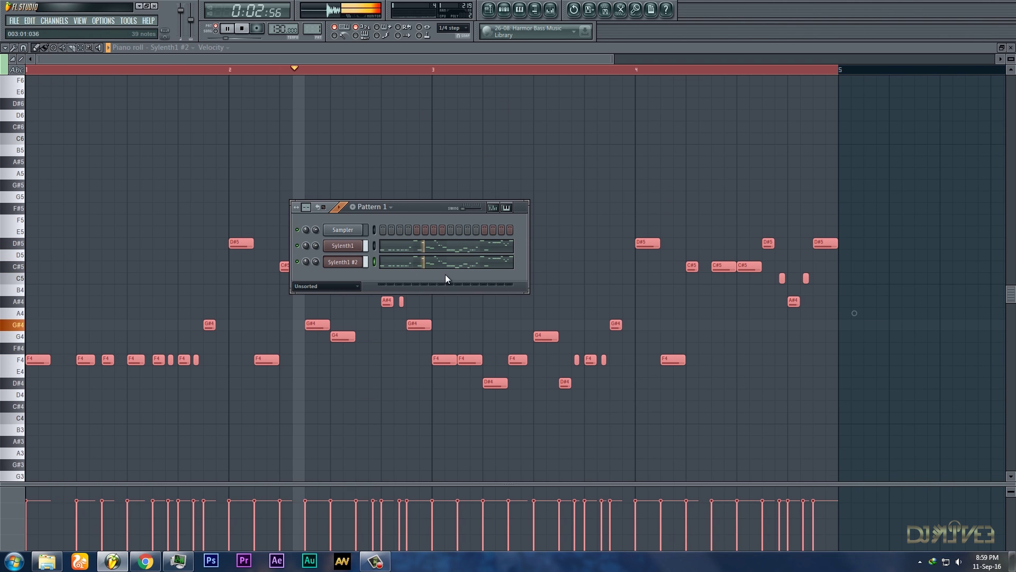
pyautogui.press('space')
pyautogui.click(343, 262)
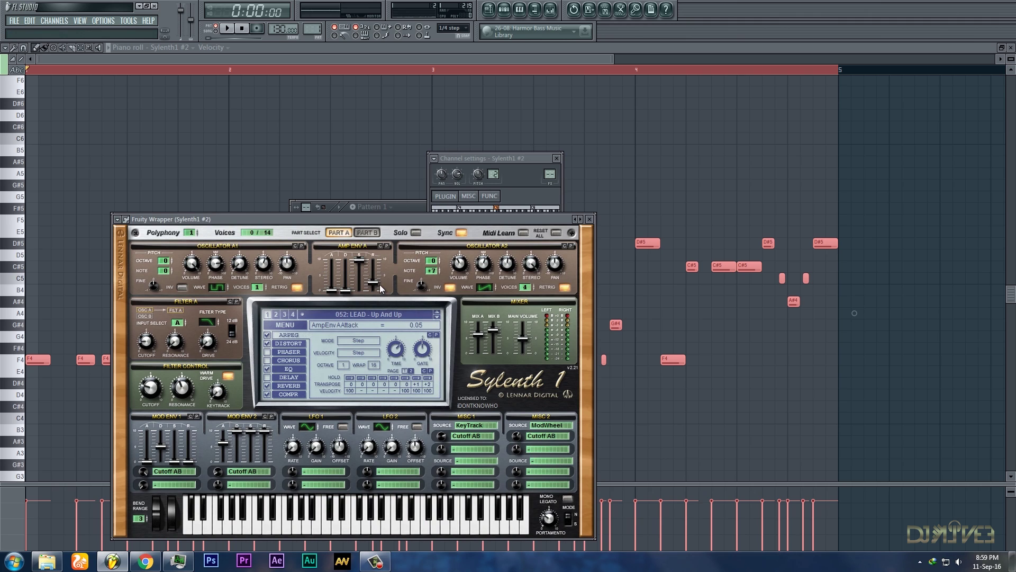
pyautogui.moveTo(374, 278); pyautogui.dragTo(374, 275)
pyautogui.press('space')
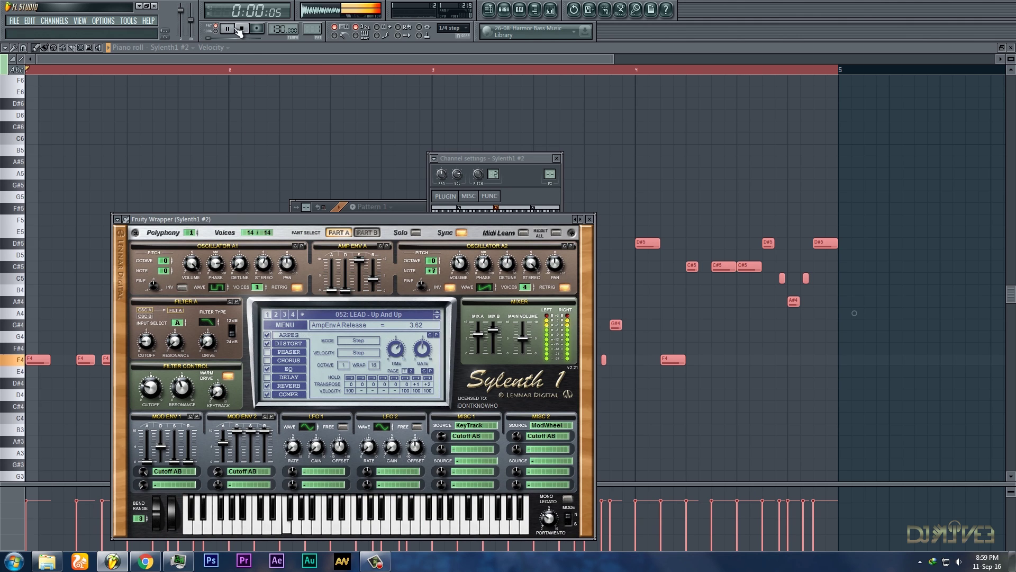
pyautogui.click(366, 232)
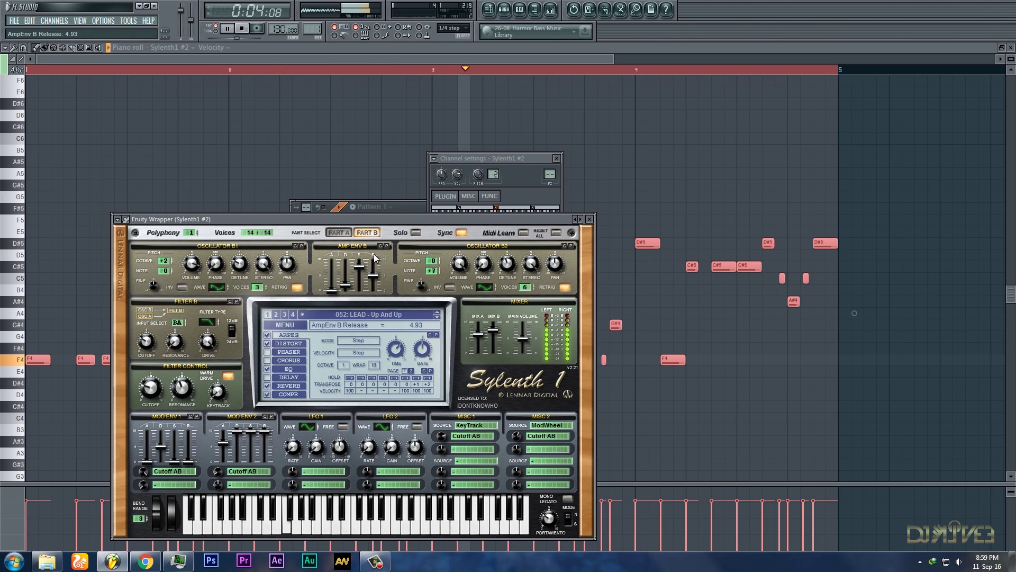
pyautogui.click(401, 207)
pyautogui.press('space')
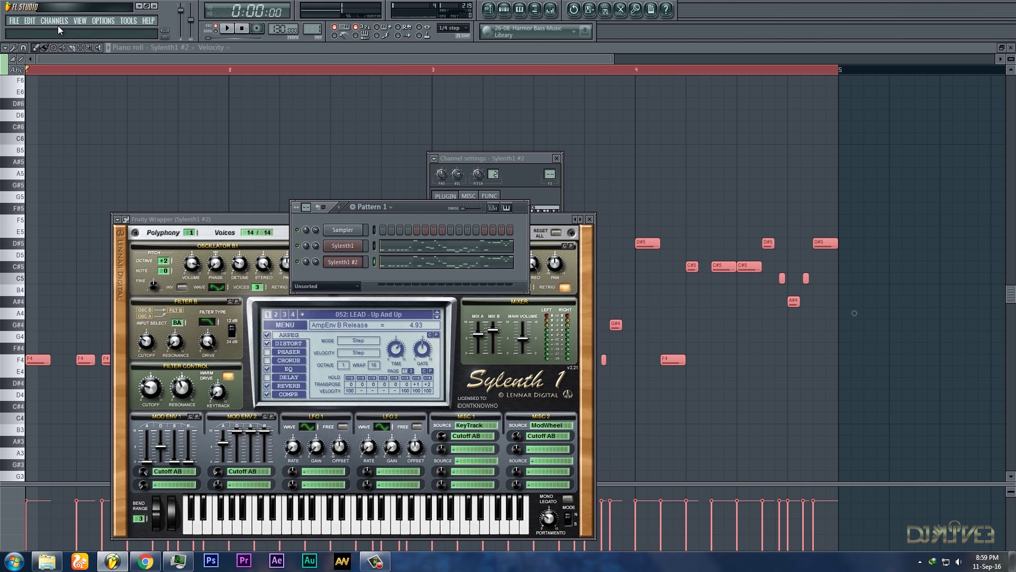
# - Clone the Sylenth1 #2 channel and audition BASS - Shiba Sphere and BASS - Modjo on the clone, ending with Modjo
pyautogui.rightClick(350, 262)
pyautogui.click(389, 379)
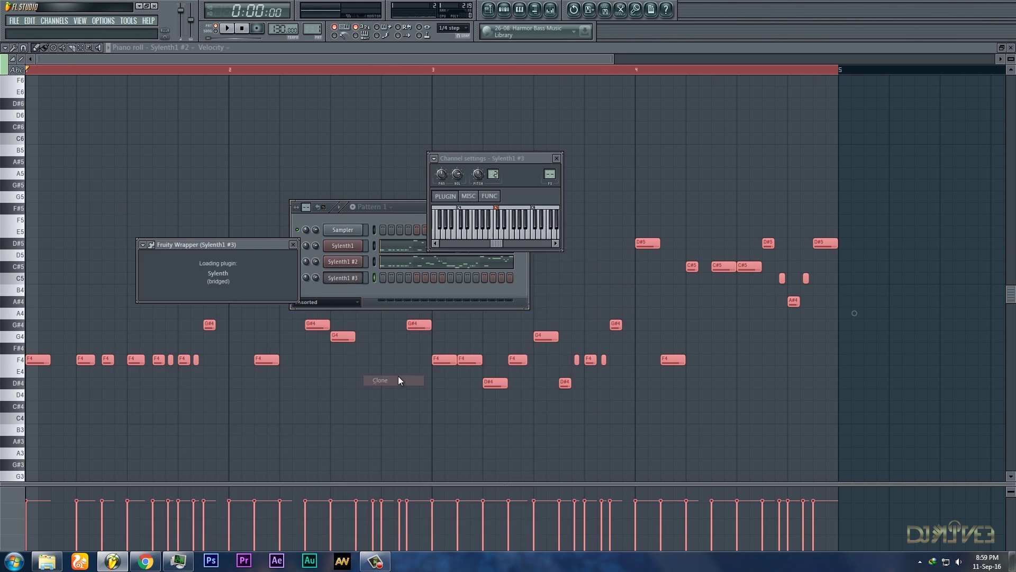
pyautogui.click(409, 340)
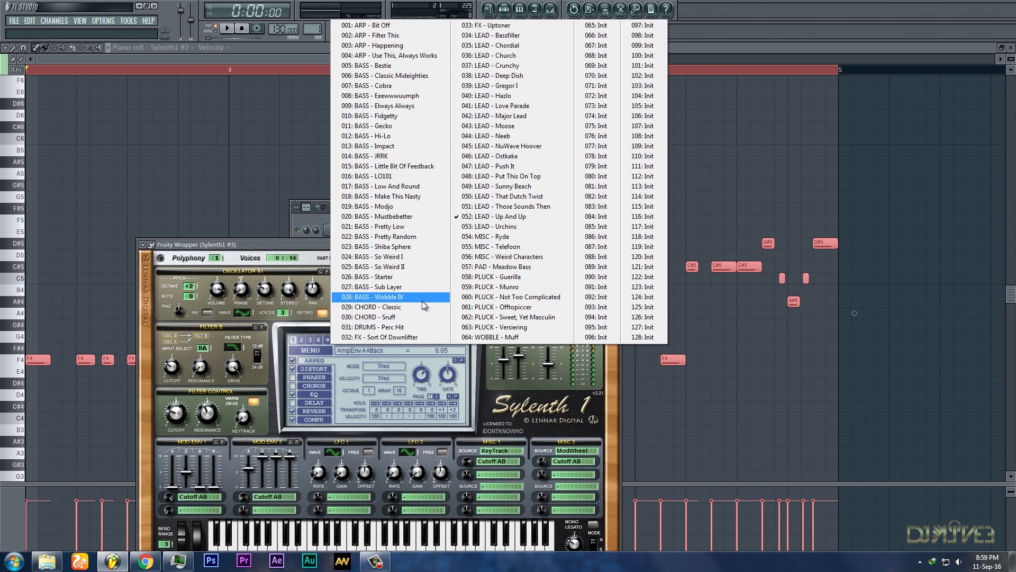
pyautogui.click(381, 246)
pyautogui.click(405, 535)
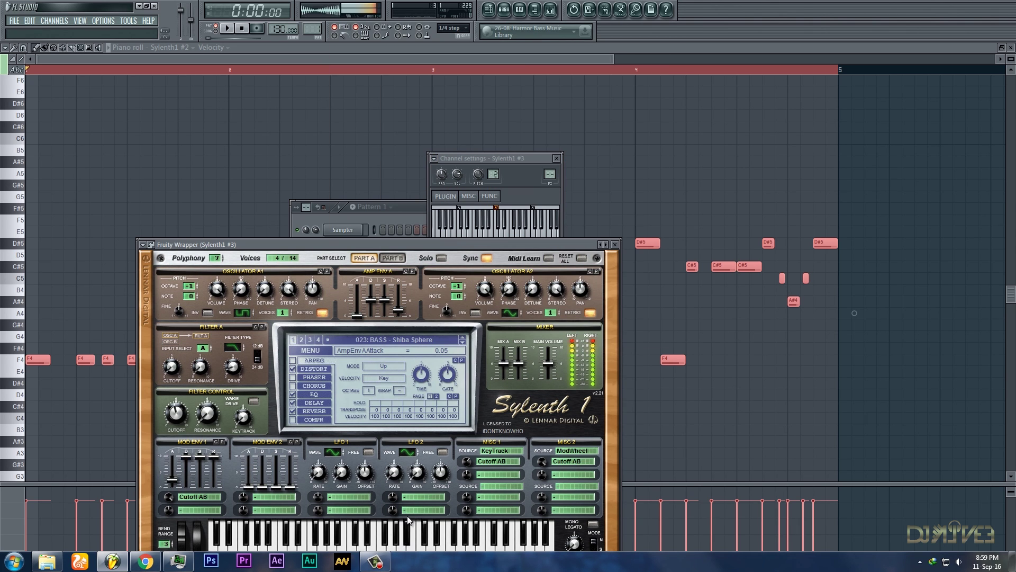
pyautogui.click(407, 339)
pyautogui.click(384, 267)
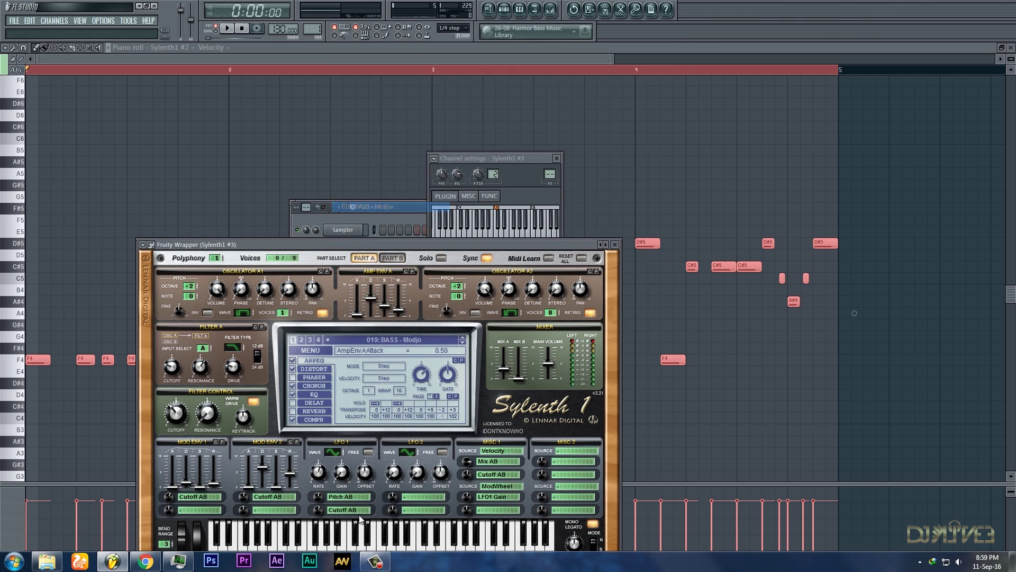
pyautogui.click(385, 531)
# - Paste the four-bar riff into the piano roll of Sylenth1 #3 and play the three layers together
pyautogui.click(400, 230)
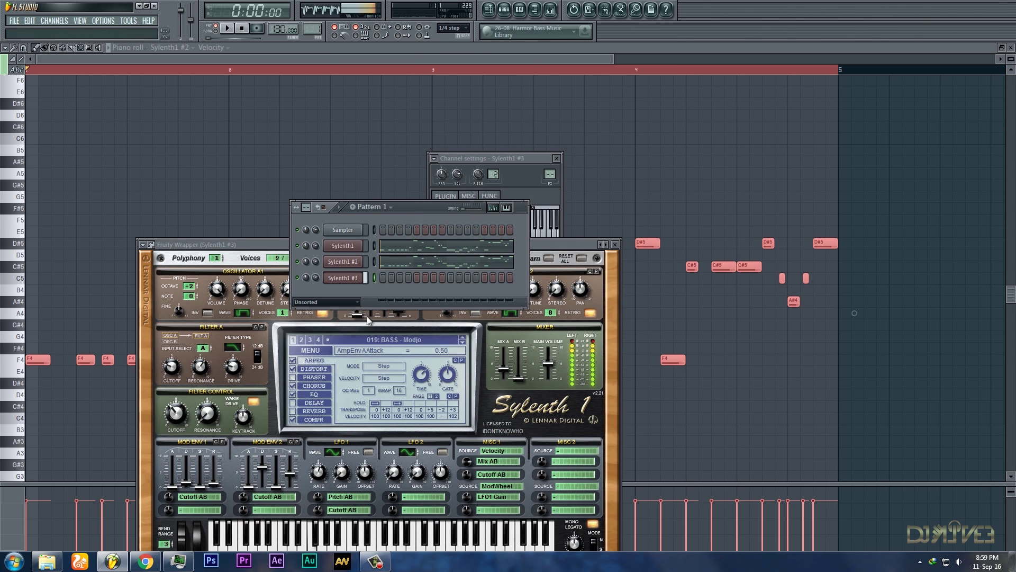
pyautogui.rightClick(364, 279)
pyautogui.click(382, 279)
pyautogui.hotkey('ctrl', 'v')
pyautogui.press('space')
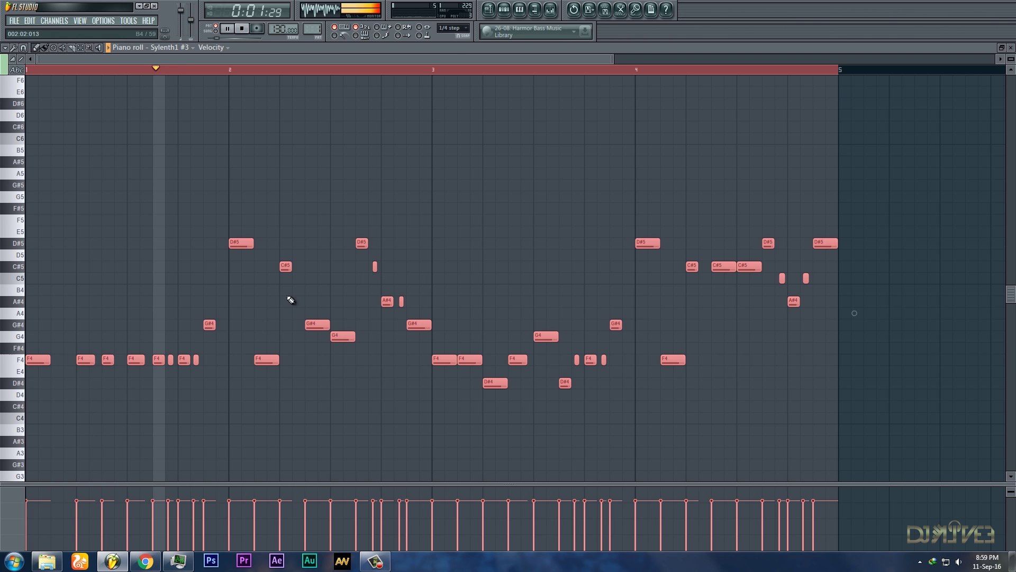
# - Stop playback, clone Sylenth1 #2 once more and load the LEAD - Hazlo preset on the new channel
pyautogui.click(502, 15)
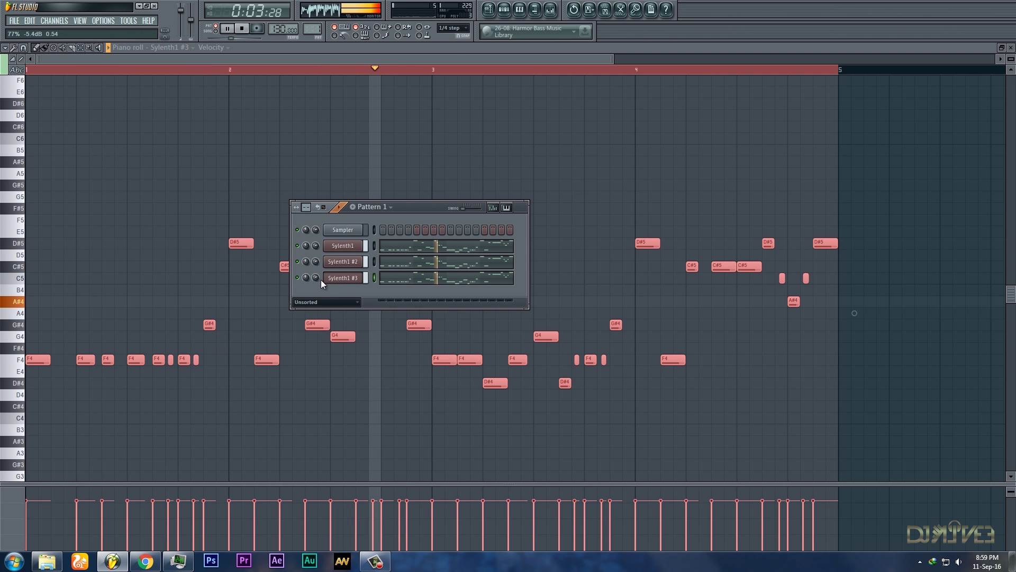
pyautogui.press('space')
pyautogui.rightClick(356, 274)
pyautogui.click(382, 397)
pyautogui.click(428, 371)
pyautogui.click(534, 237)
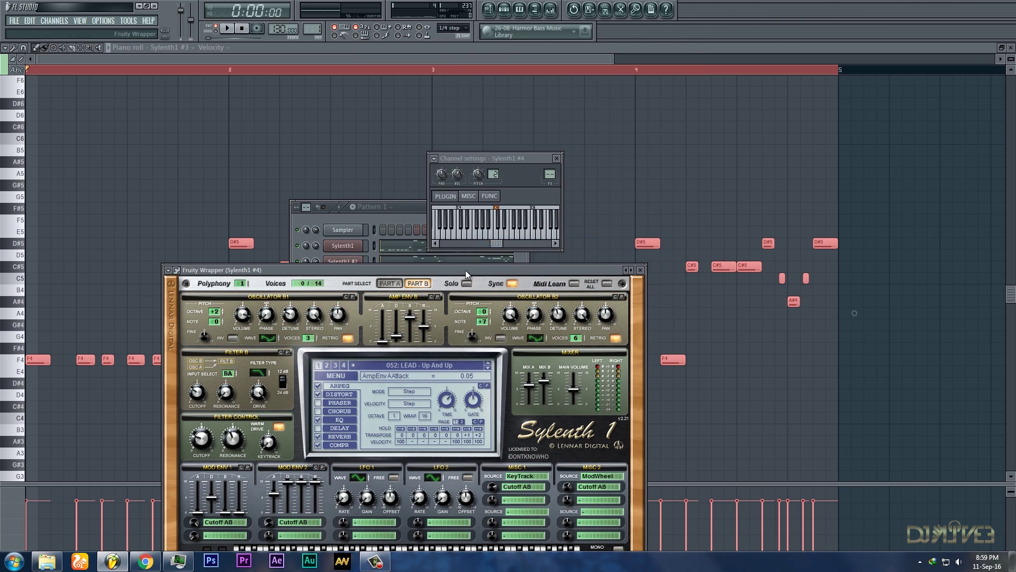
pyautogui.moveTo(465, 270); pyautogui.dragTo(341, 164)
pyautogui.click(296, 259)
pyautogui.click(413, 301)
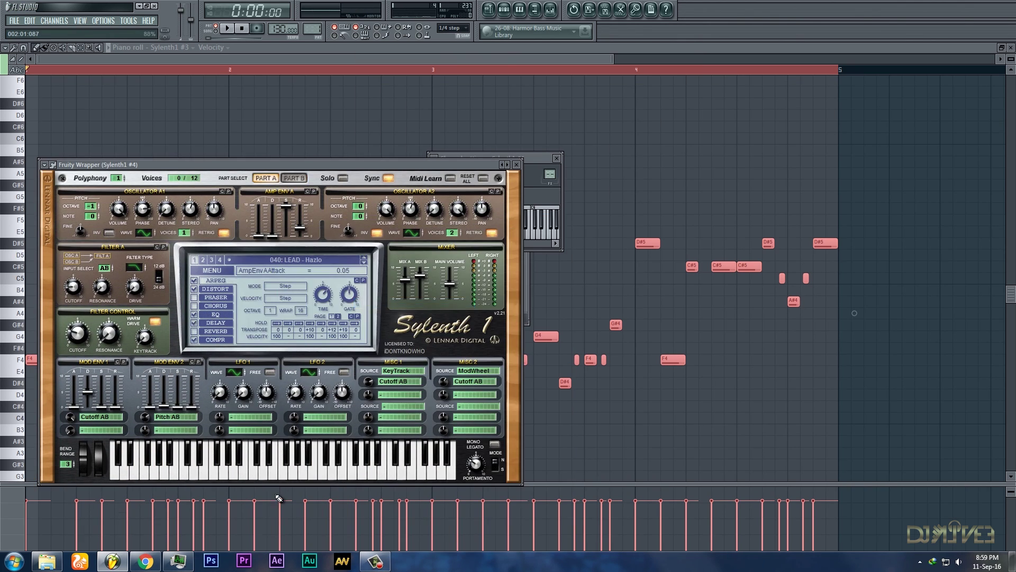
pyautogui.click(279, 493)
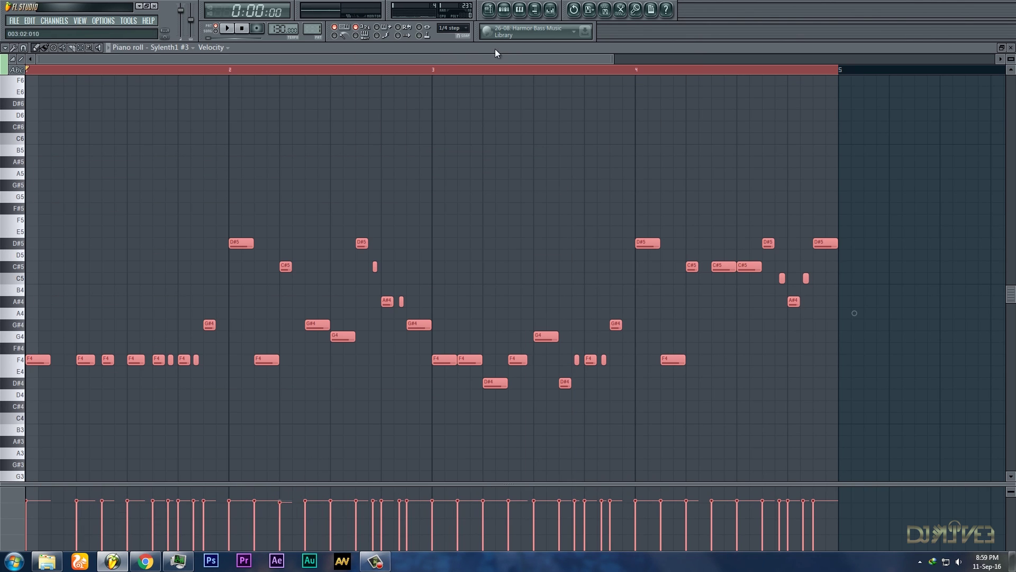
pyautogui.click(508, 11)
pyautogui.click(347, 294)
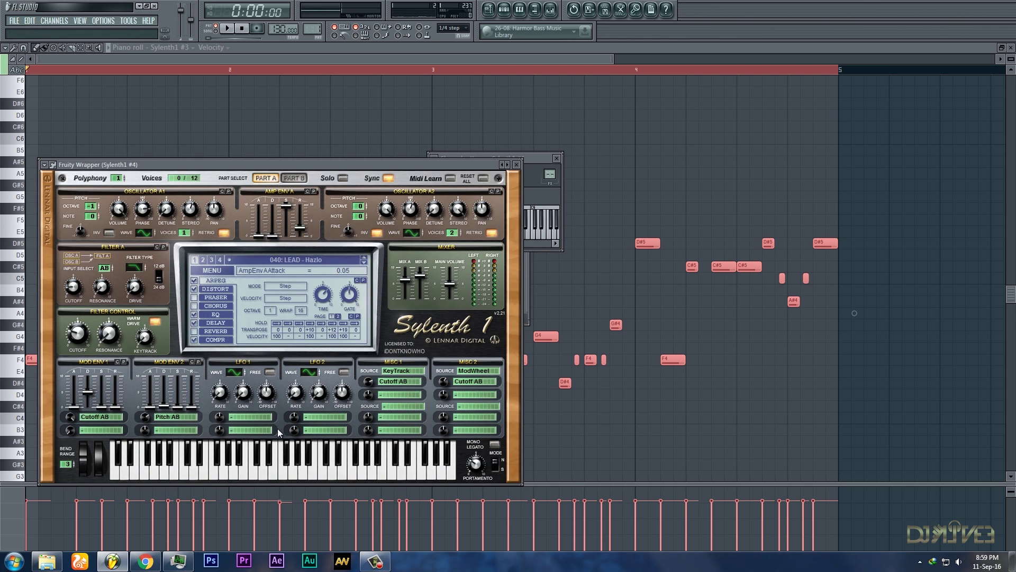
# - Paste the riff into the piano roll of Sylenth1 #4 and transpose all its notes up one octave to start on F5
pyautogui.click(505, 12)
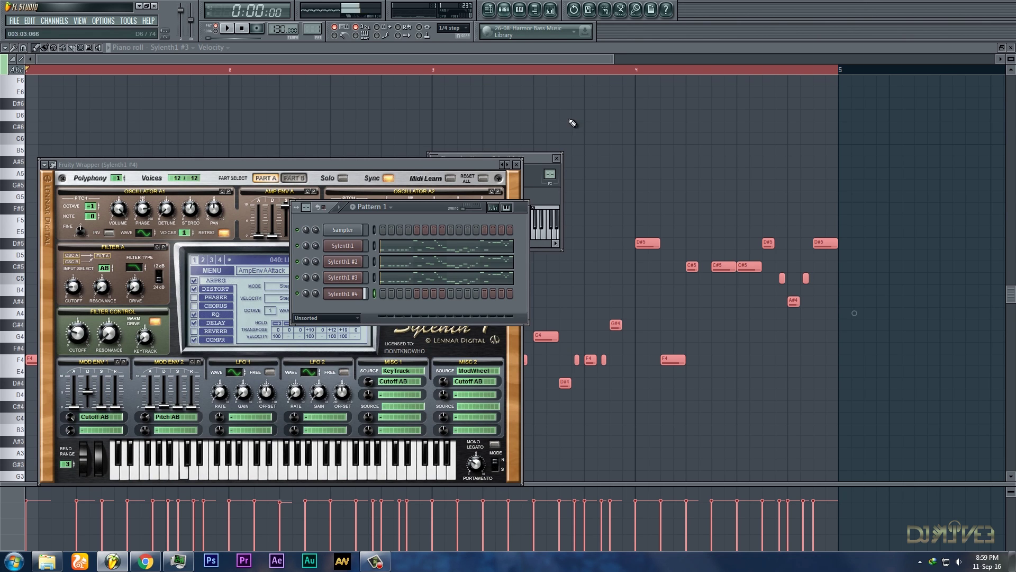
pyautogui.rightClick(357, 294)
pyautogui.click(389, 296)
pyautogui.press('space')
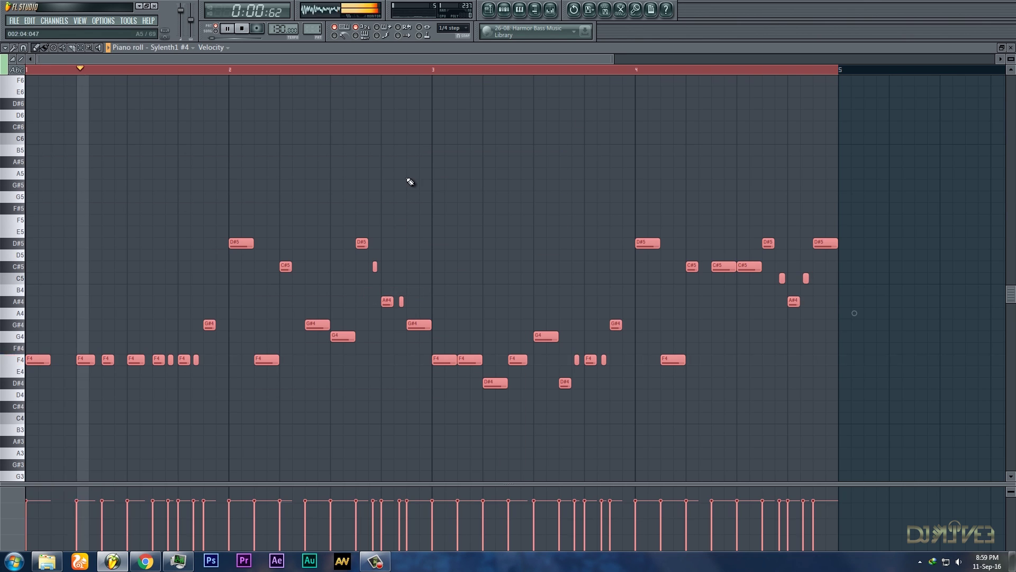
pyautogui.press('space')
pyautogui.moveTo(147, 360); pyautogui.dragTo(147, 221)
# - Try the Gregor I, Crunchy and Love Parade lead presets on Sylenth1 #4 with the layers, ending with LEAD - Push It
pyautogui.click(504, 11)
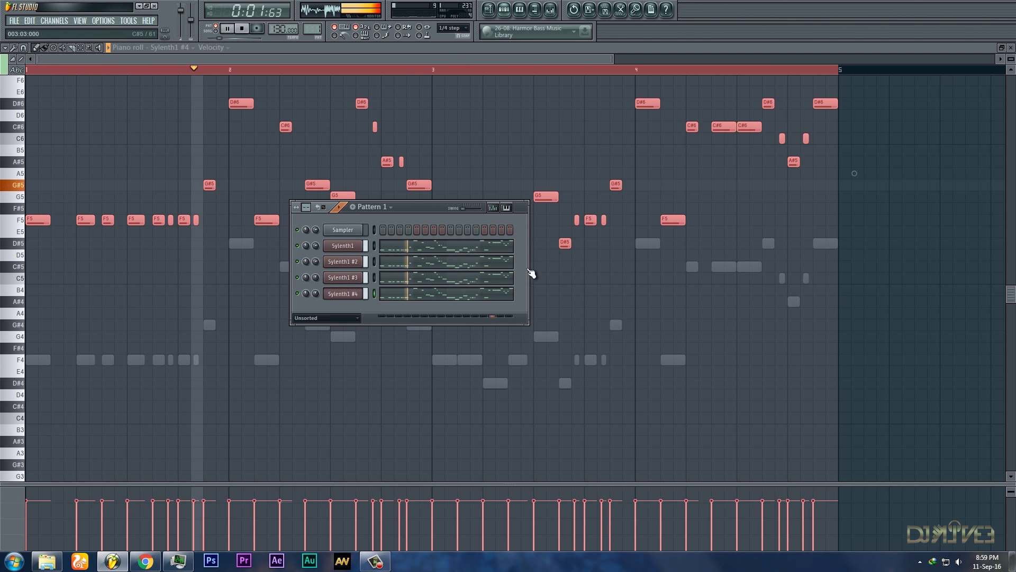
pyautogui.click(332, 288)
pyautogui.click(364, 263)
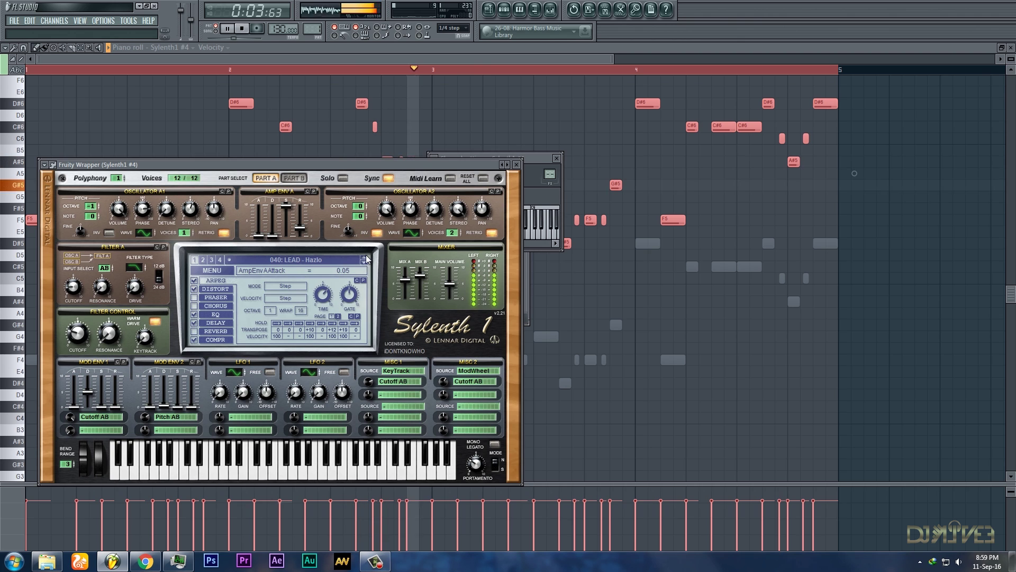
pyautogui.press('space')
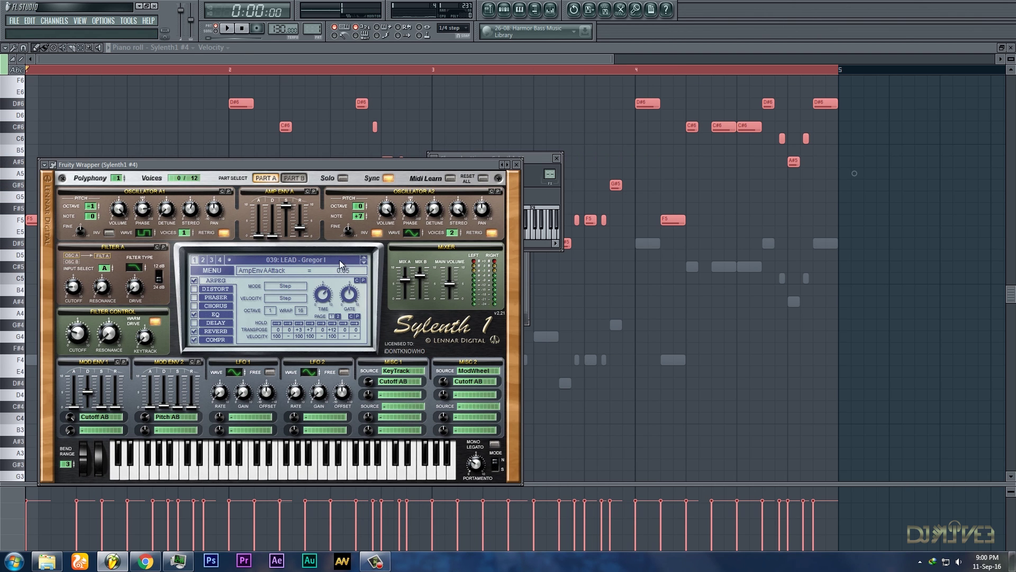
pyautogui.click(340, 264)
pyautogui.click(402, 272)
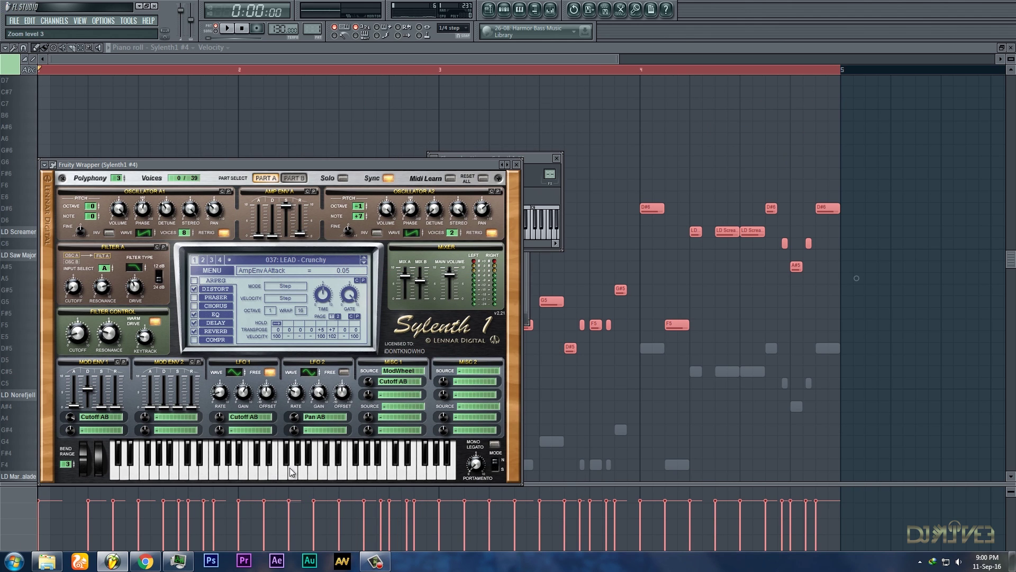
pyautogui.click(311, 267)
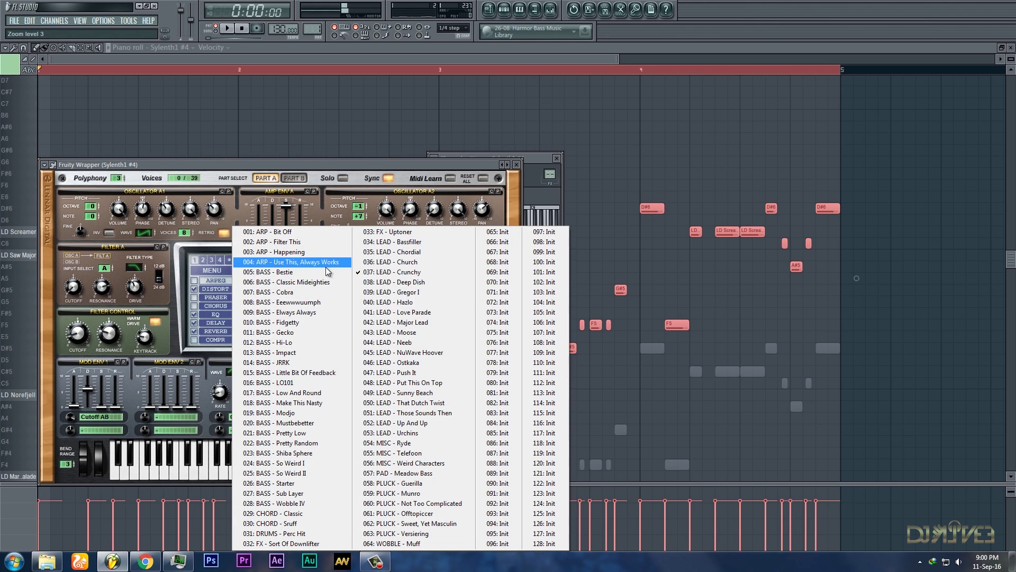
pyautogui.click(396, 313)
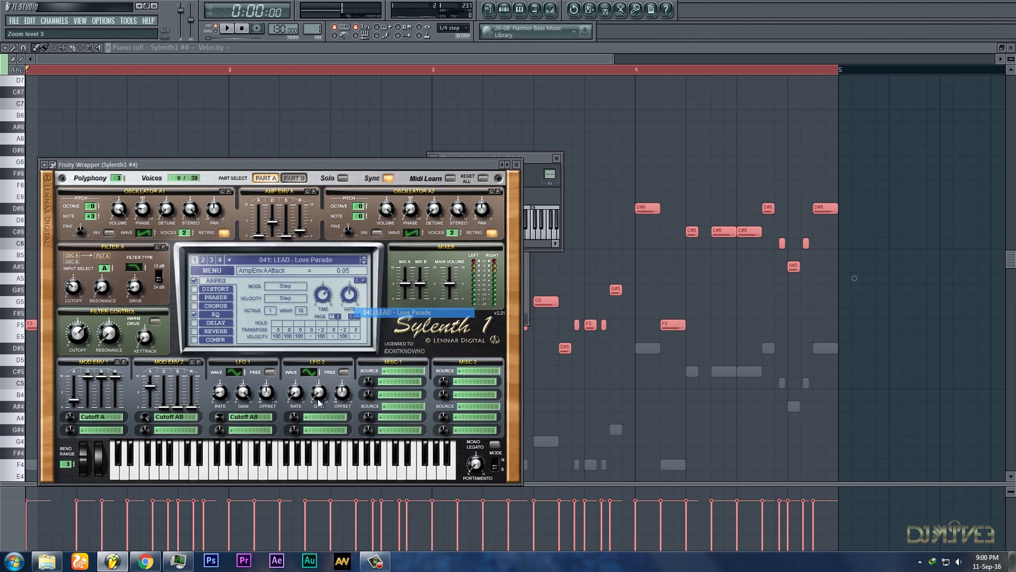
pyautogui.click(229, 30)
pyautogui.click(326, 264)
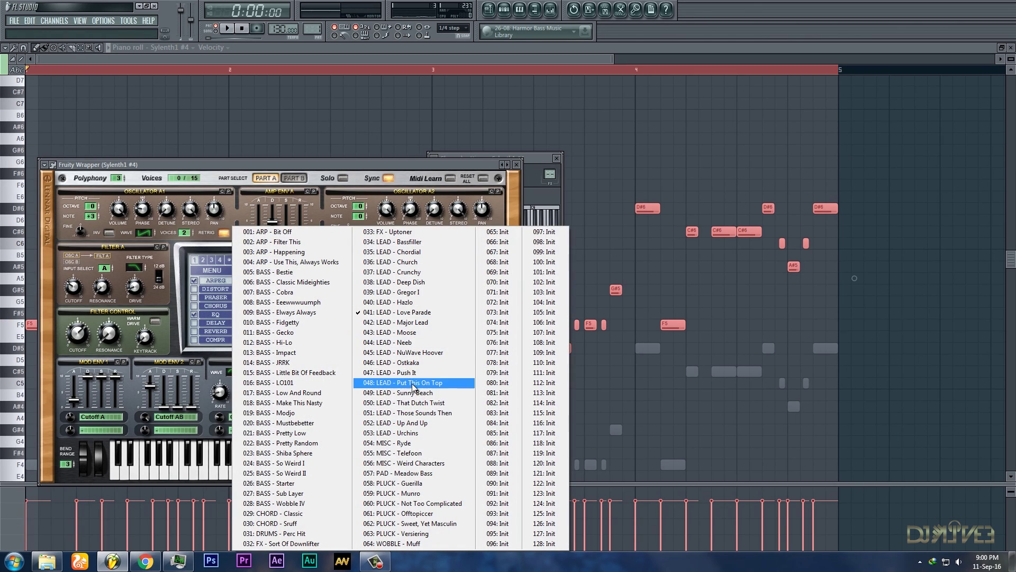
pyautogui.click(392, 372)
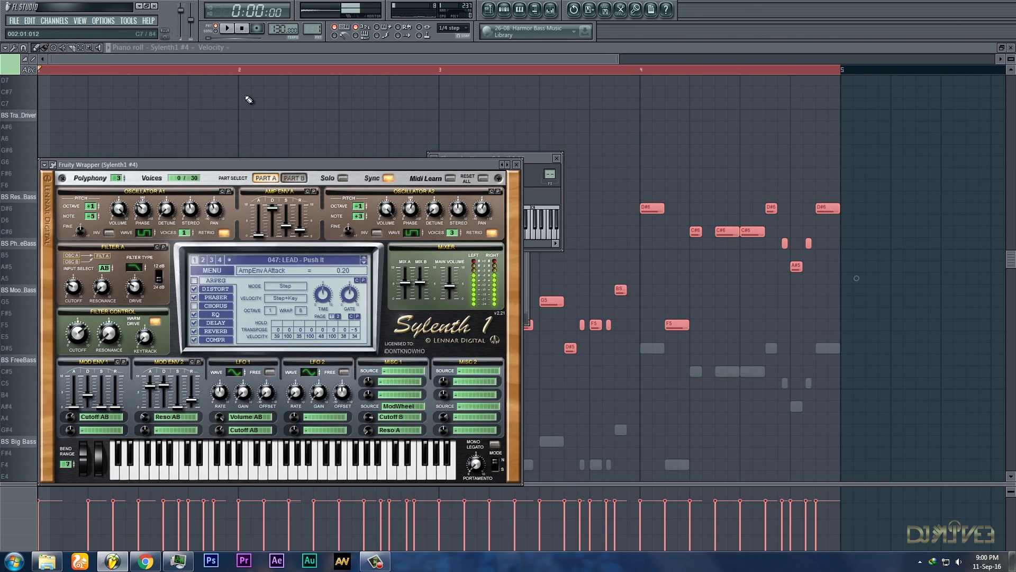